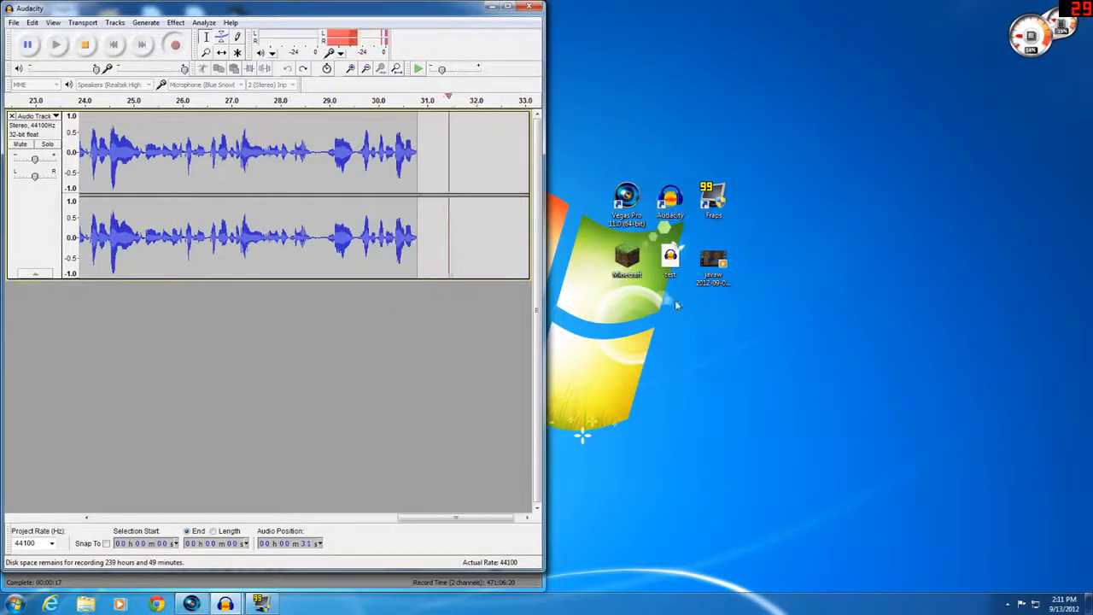
{"action": "left_click", "coordinate": [228, 603]}
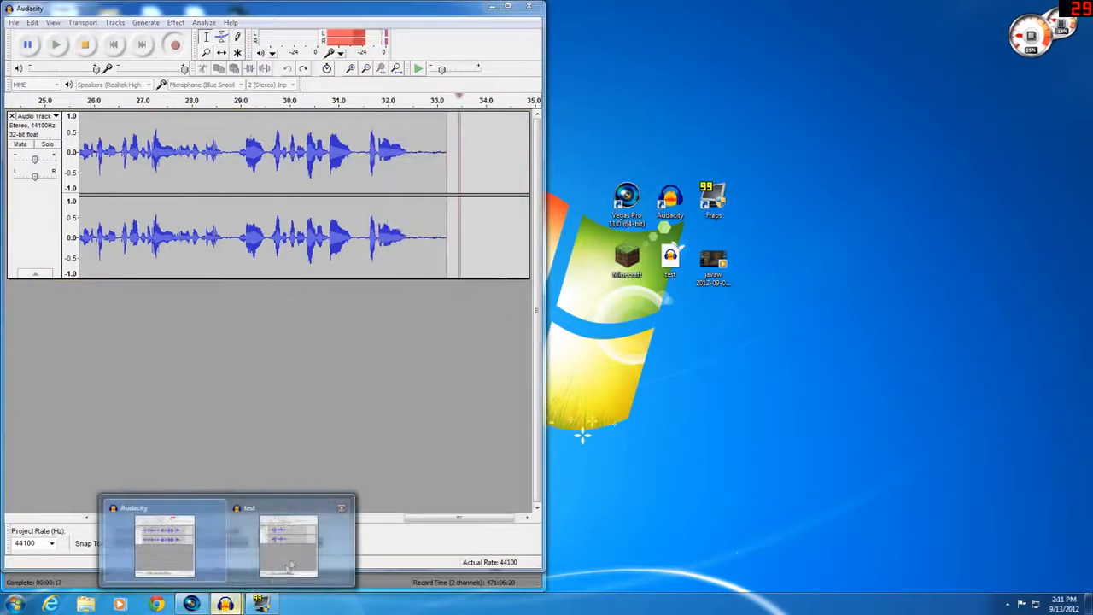
{"action": "left_click", "coordinate": [292, 560]}
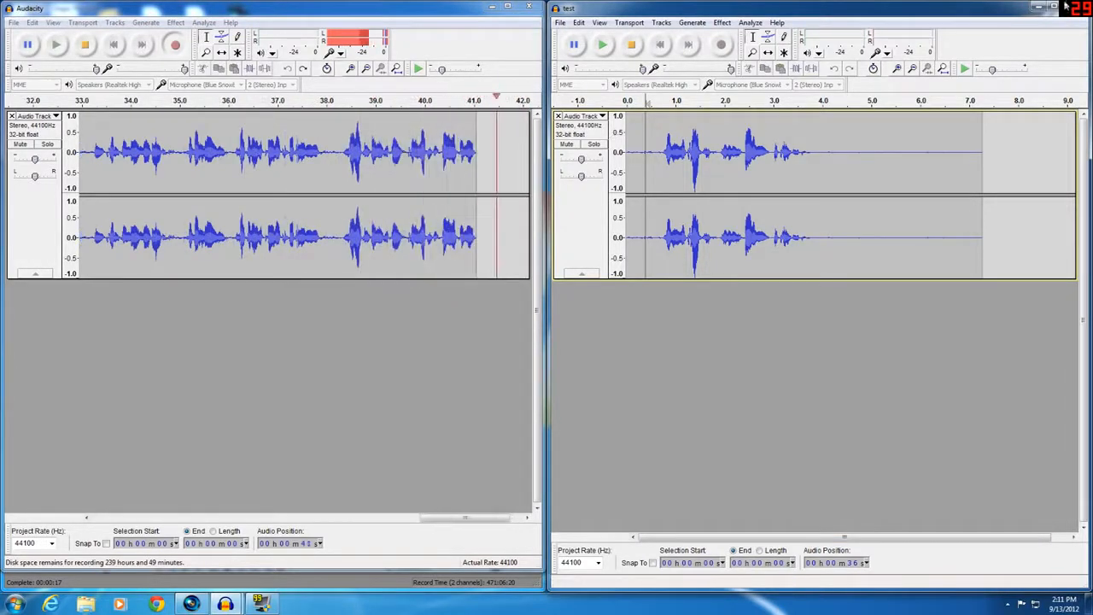
{"action": "left_click", "coordinate": [1035, 8]}
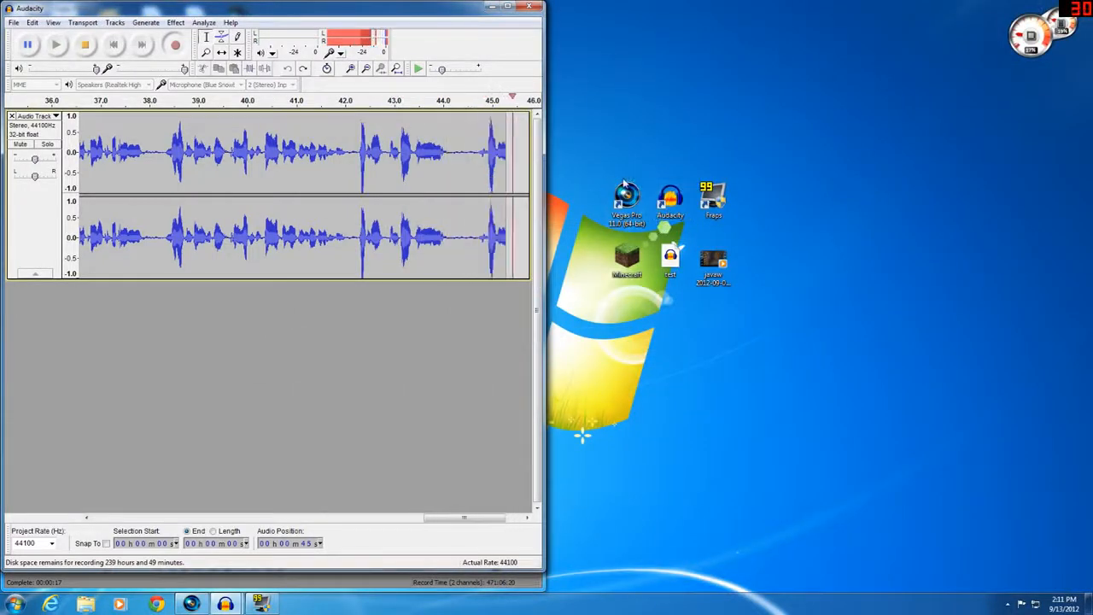
{"action": "left_click", "coordinate": [623, 218]}
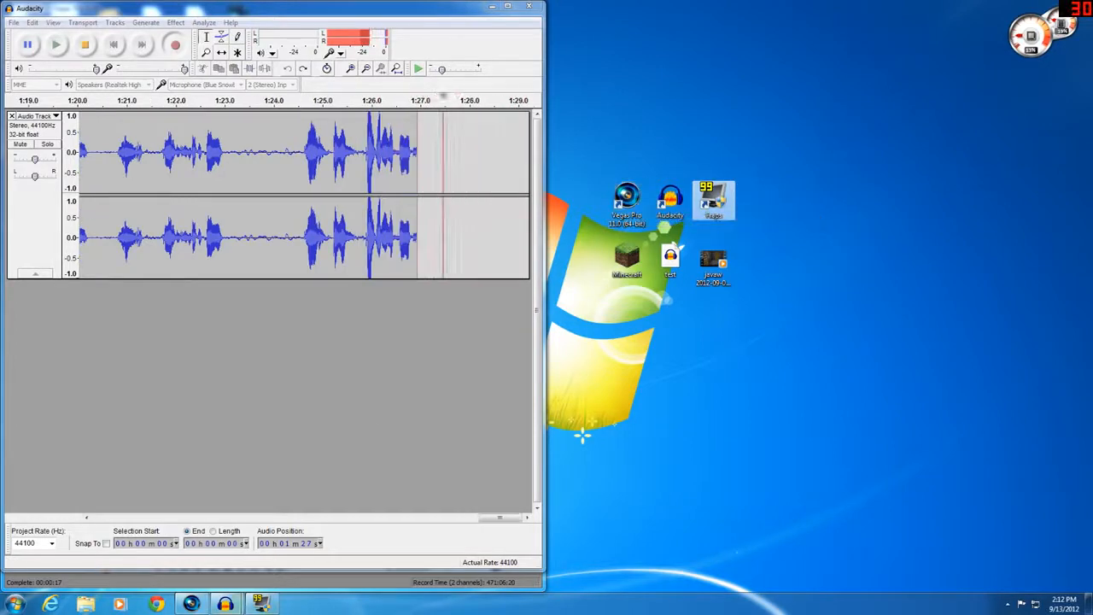
Bring the test project window alongside and stop the ongoing recording in the main Audacity window
{"action": "mouse_move", "coordinate": [225, 603]}
{"action": "mouse_move", "coordinate": [277, 553]}
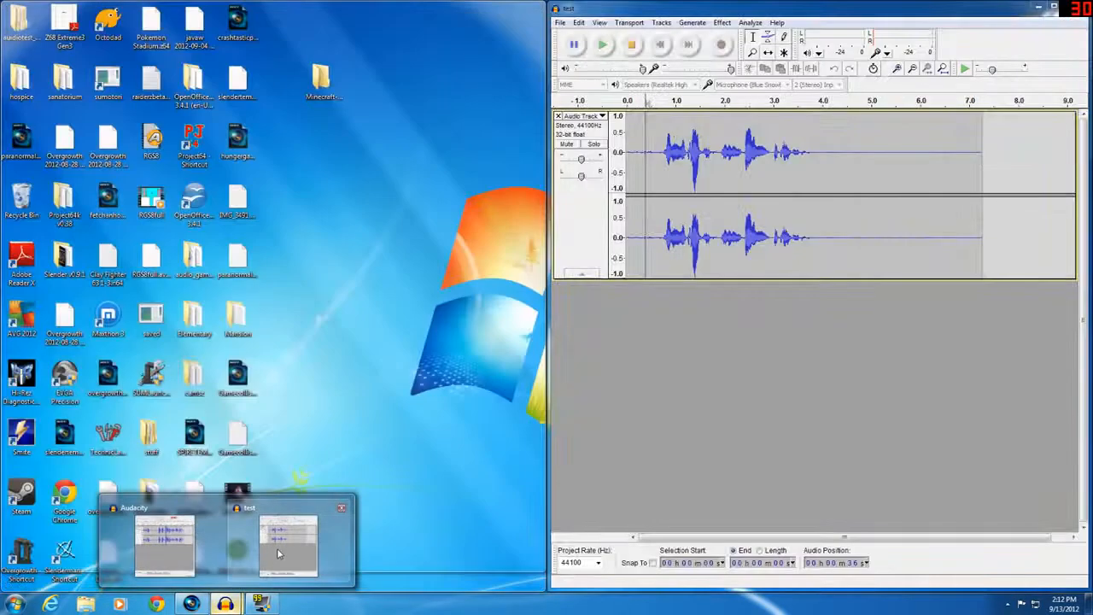
{"action": "left_click", "coordinate": [277, 554]}
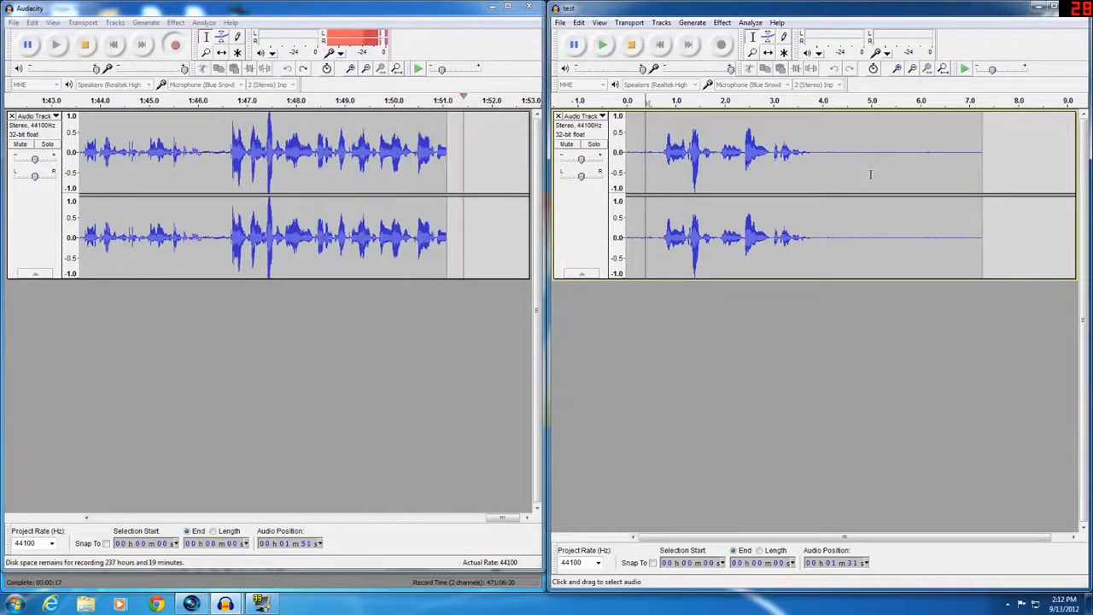
{"action": "left_click", "coordinate": [85, 45]}
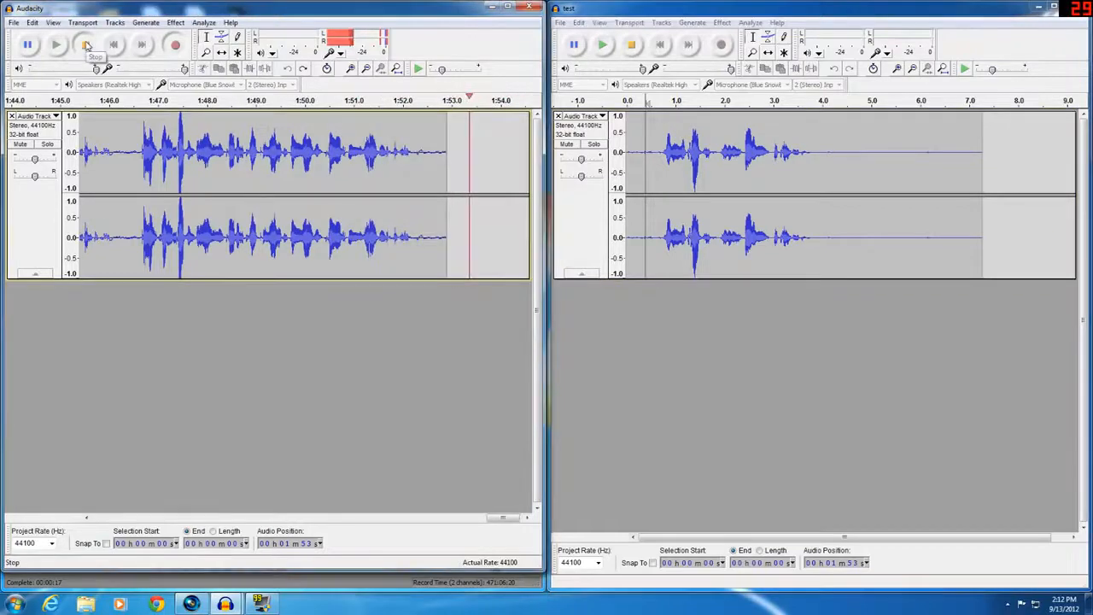
Play the test clip from its beginning, then stop playback
{"action": "left_click", "coordinate": [644, 155]}
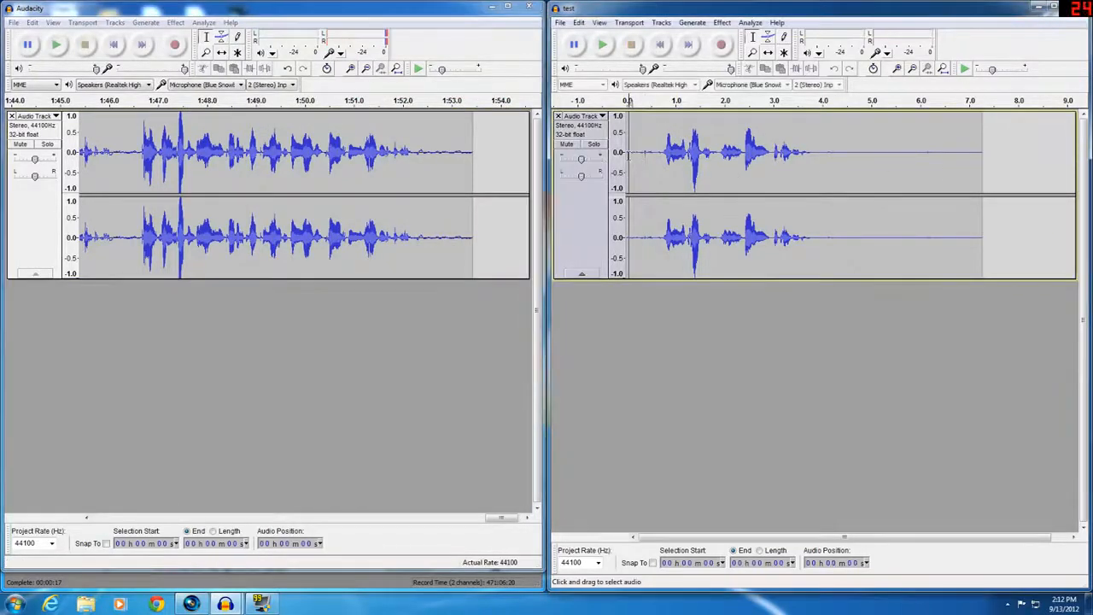
{"action": "left_click", "coordinate": [601, 48]}
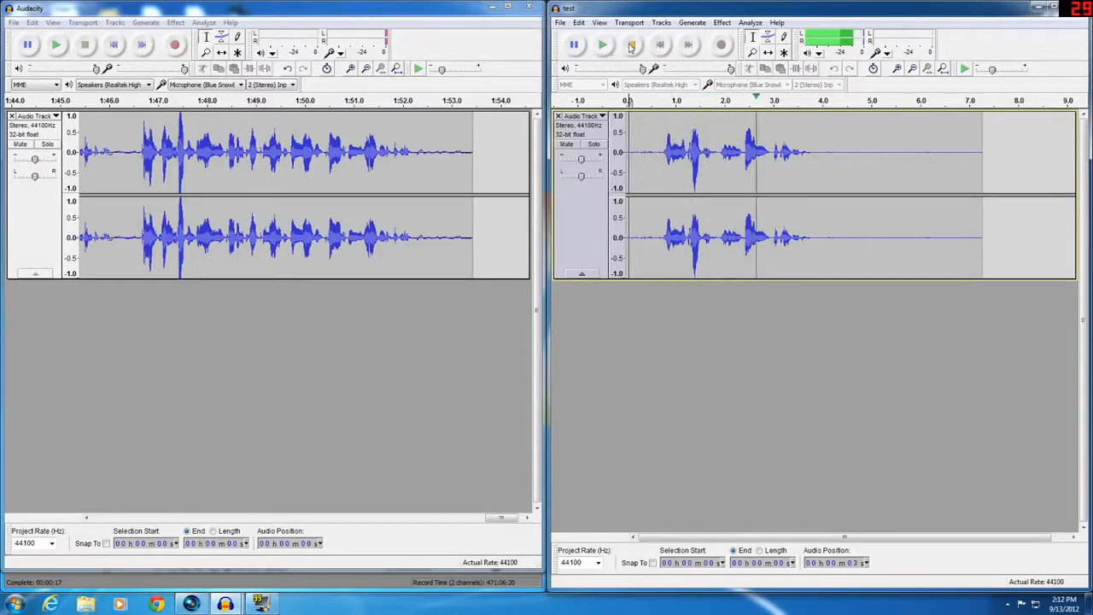
{"action": "left_click", "coordinate": [637, 47]}
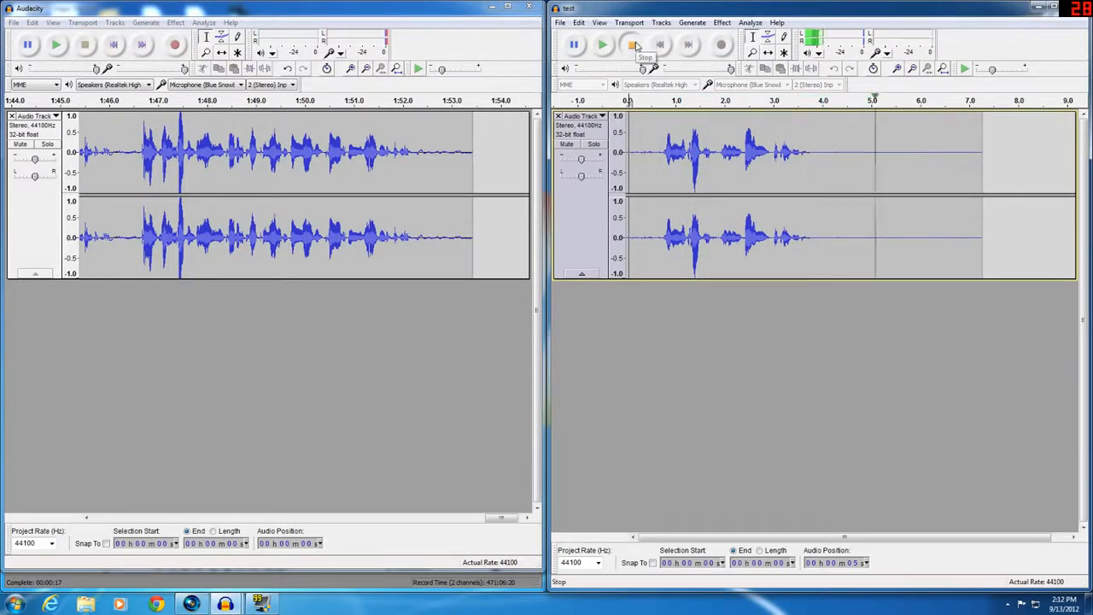
Skip to the end of the main project and resume recording into a new track
{"action": "left_click", "coordinate": [143, 44]}
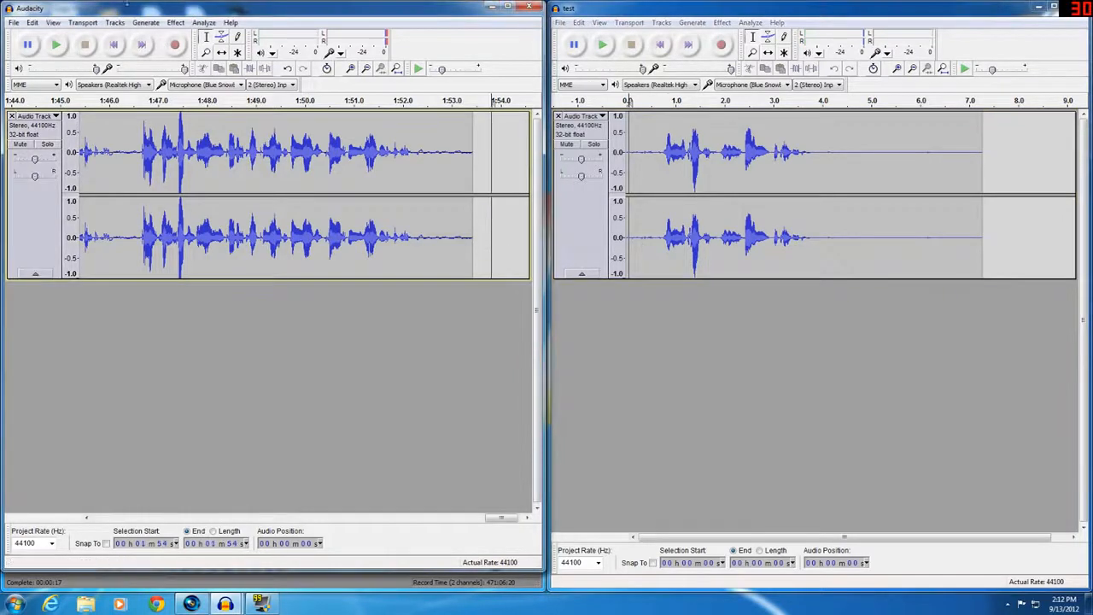
{"action": "left_click", "coordinate": [174, 45]}
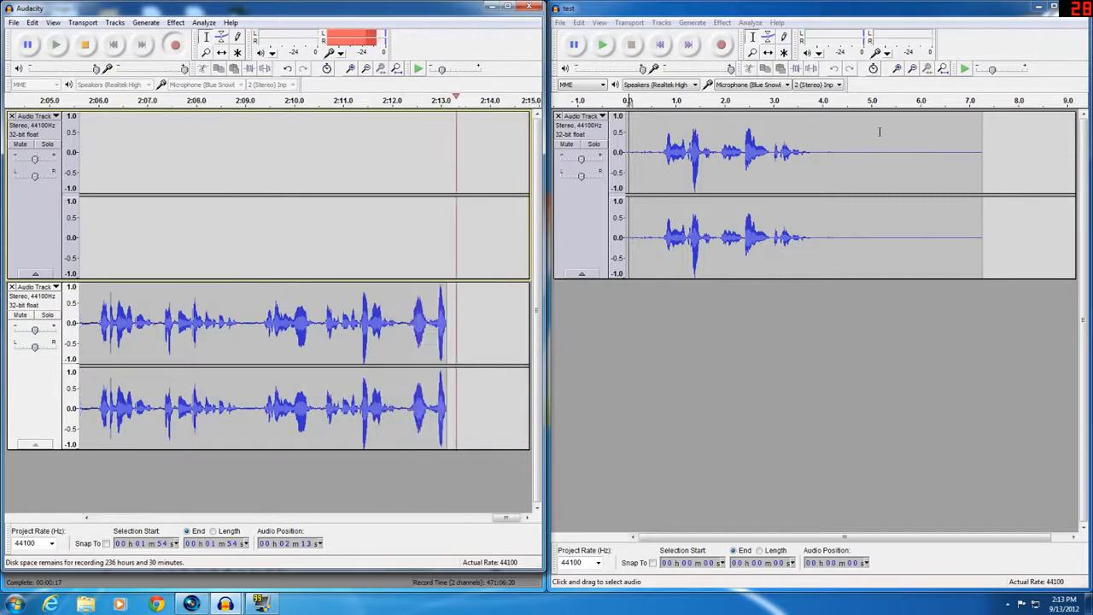
Select the noise-only stretch from about 4 to 7 seconds and capture it as the Noise Removal noise profile
{"action": "left_click", "coordinate": [823, 153]}
{"action": "left_click_drag", "start_coordinate": [823, 154], "coordinate": [983, 171]}
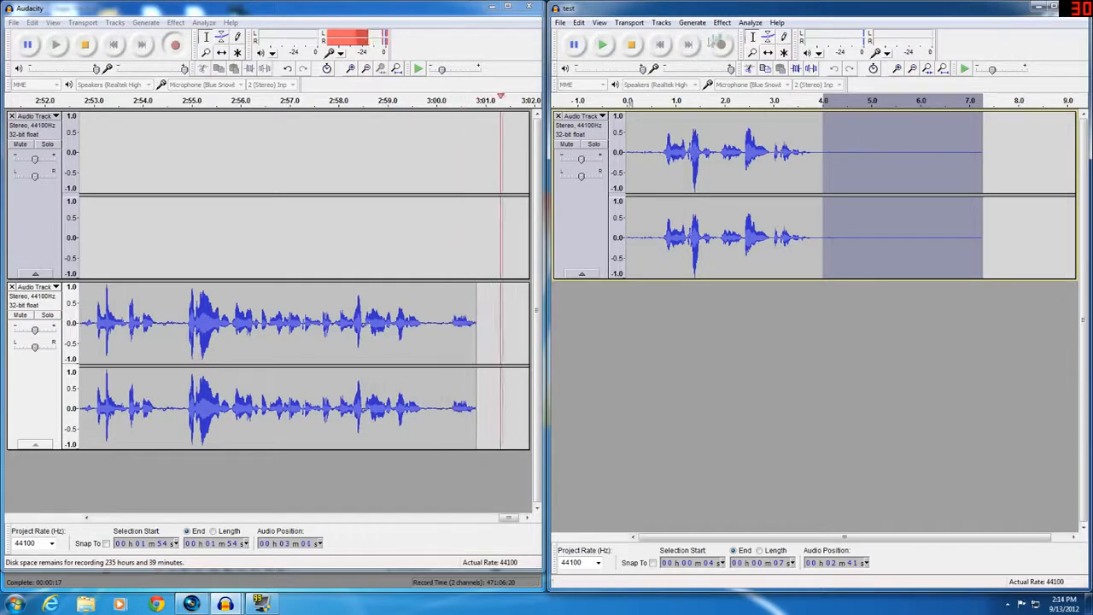
{"action": "left_click", "coordinate": [721, 22]}
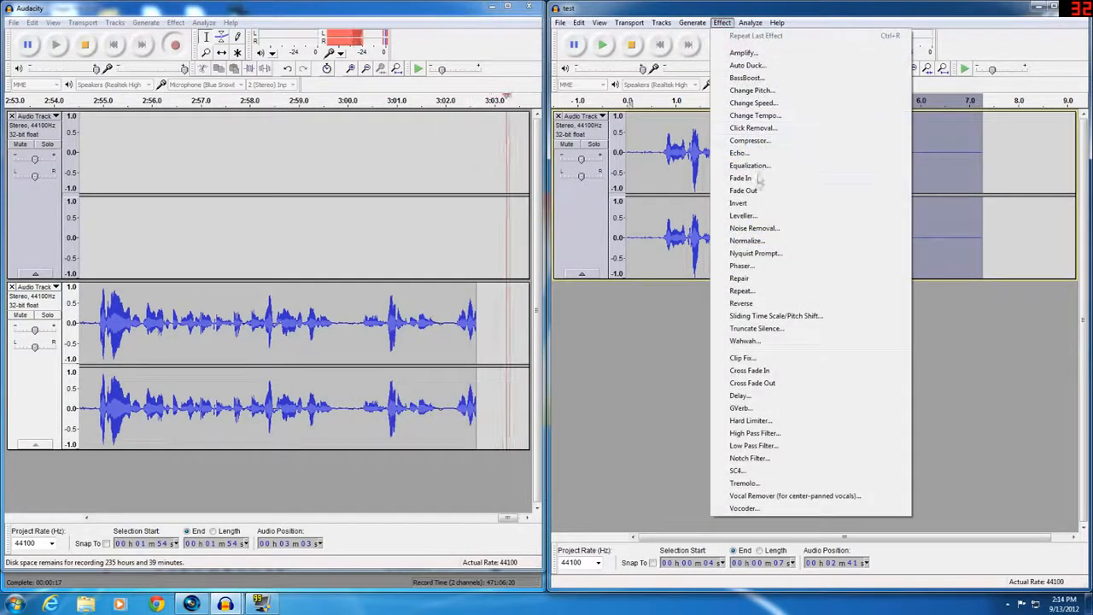
{"action": "left_click", "coordinate": [754, 229]}
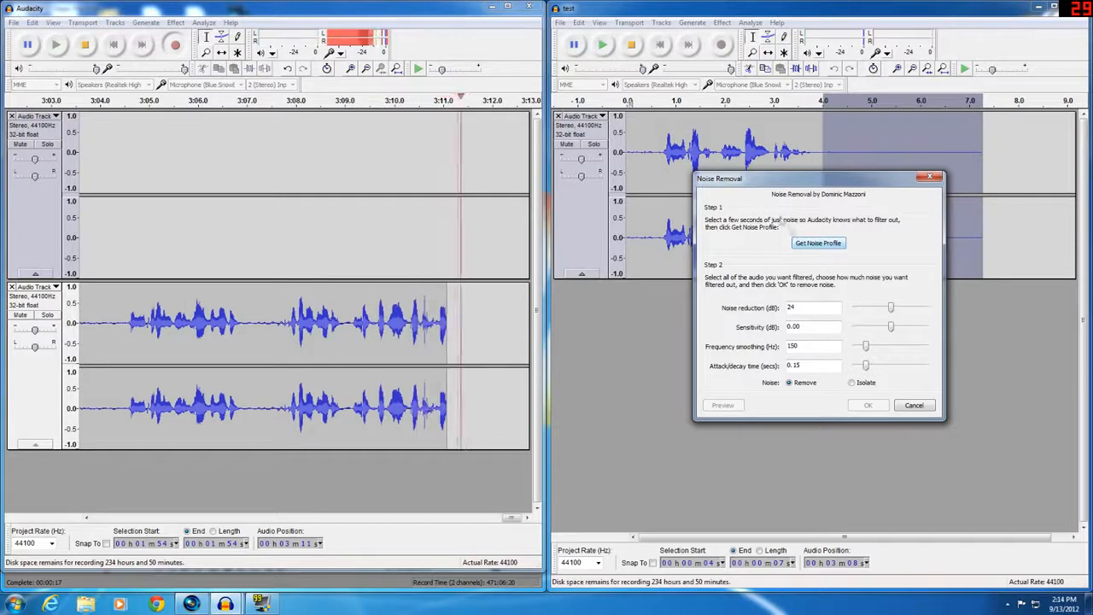
{"action": "left_click", "coordinate": [825, 244]}
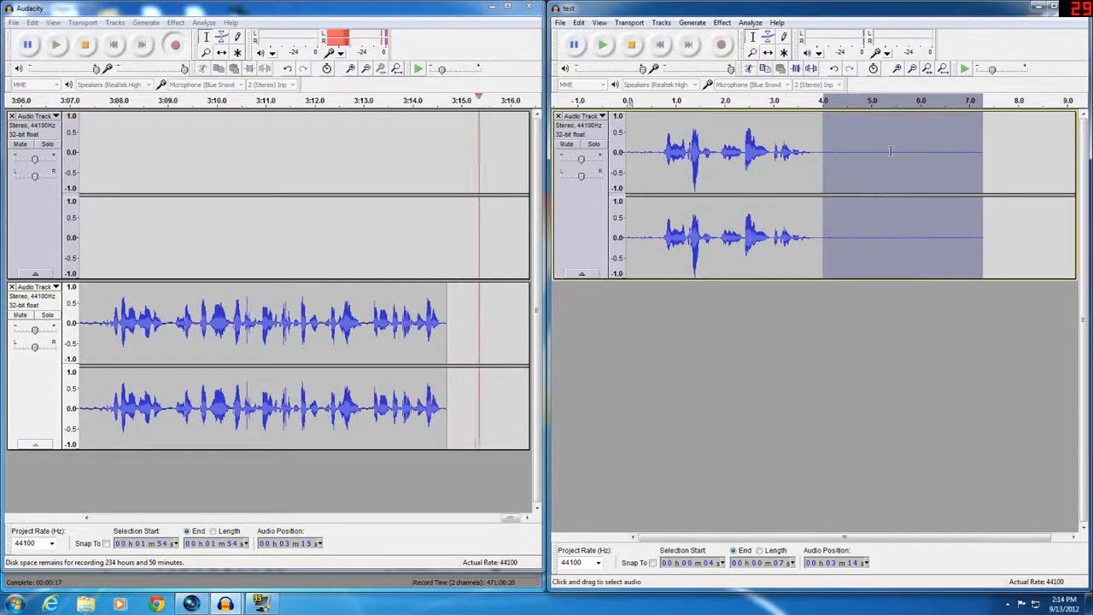
Select the entire test clip and apply Noise Removal to it with the default settings
{"action": "left_click", "coordinate": [889, 152]}
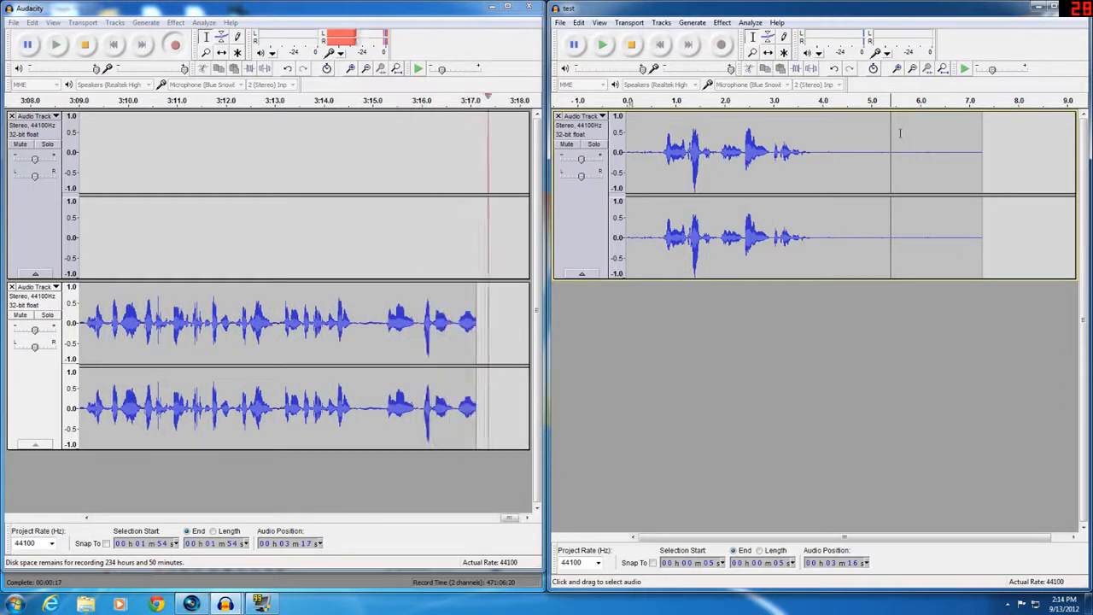
{"action": "double_click", "coordinate": [827, 155]}
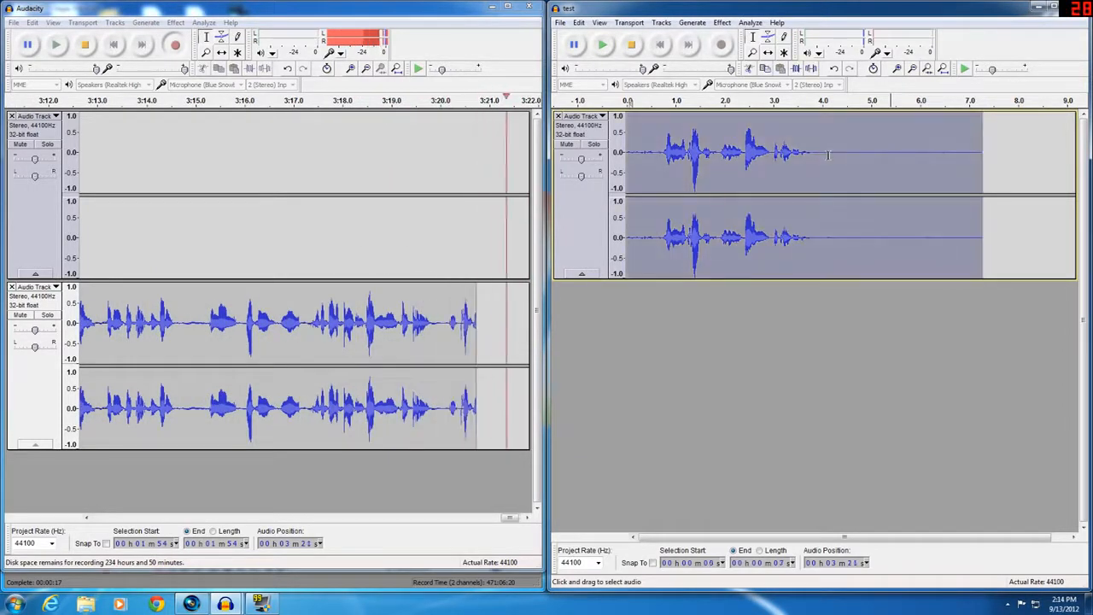
{"action": "left_click", "coordinate": [723, 23]}
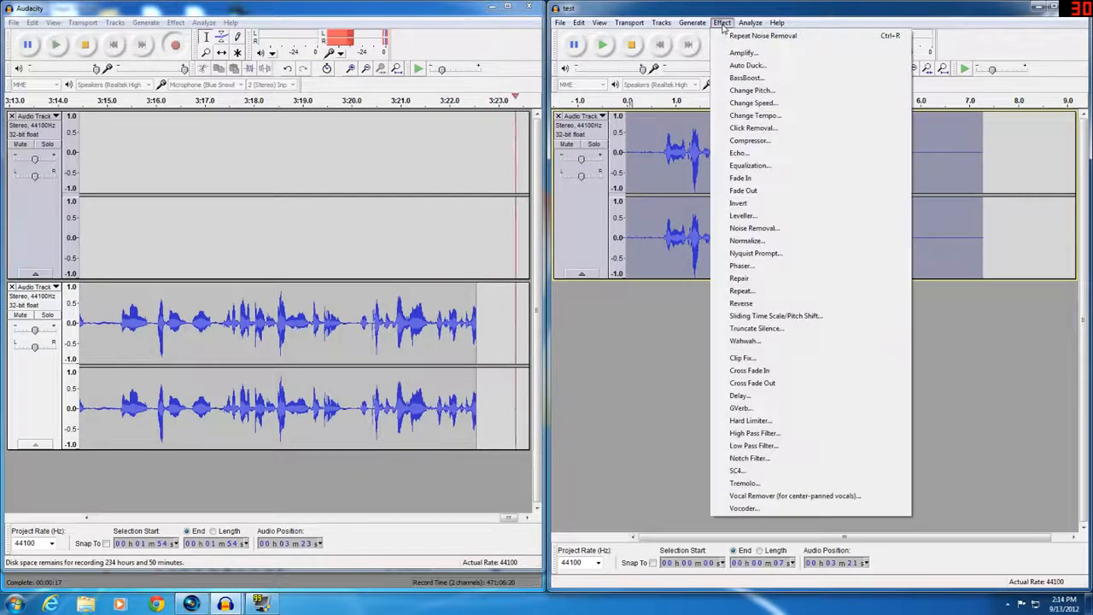
{"action": "left_click", "coordinate": [754, 228]}
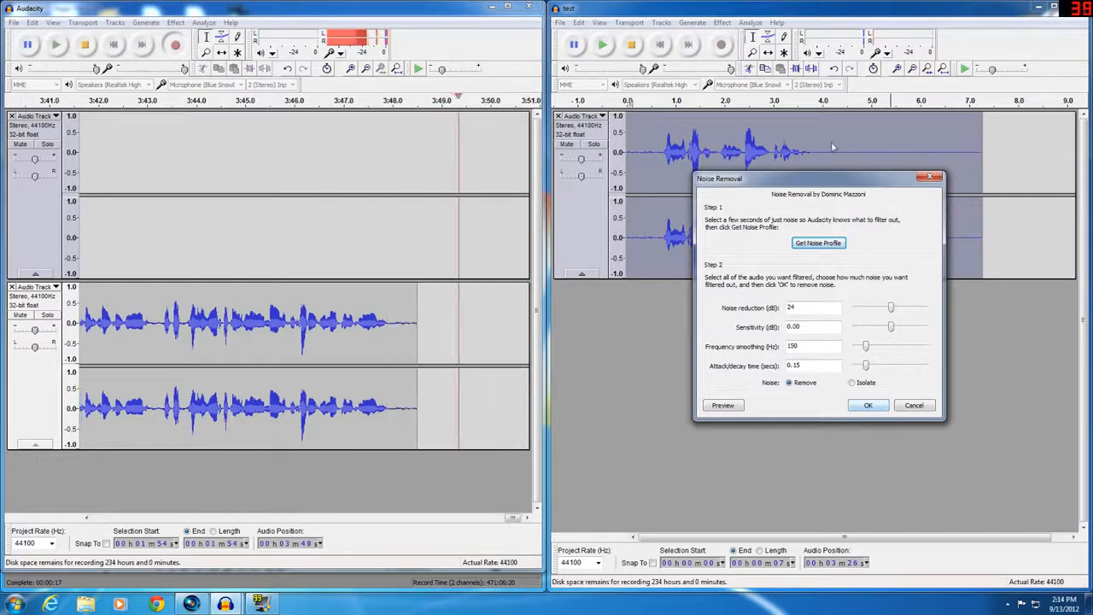
{"action": "left_click", "coordinate": [878, 407]}
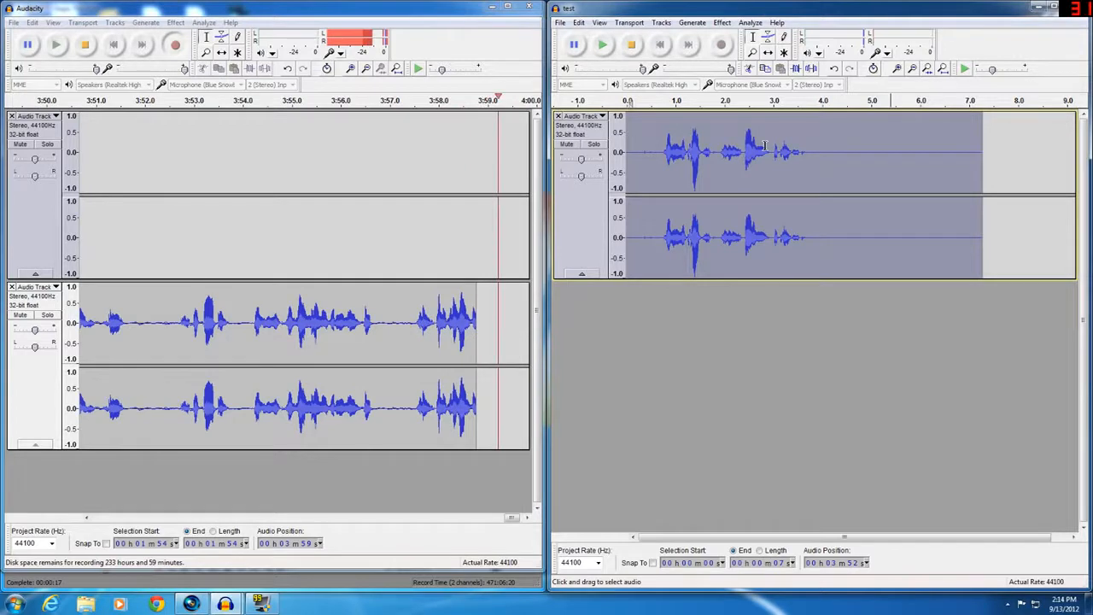
{"action": "left_click", "coordinate": [814, 153]}
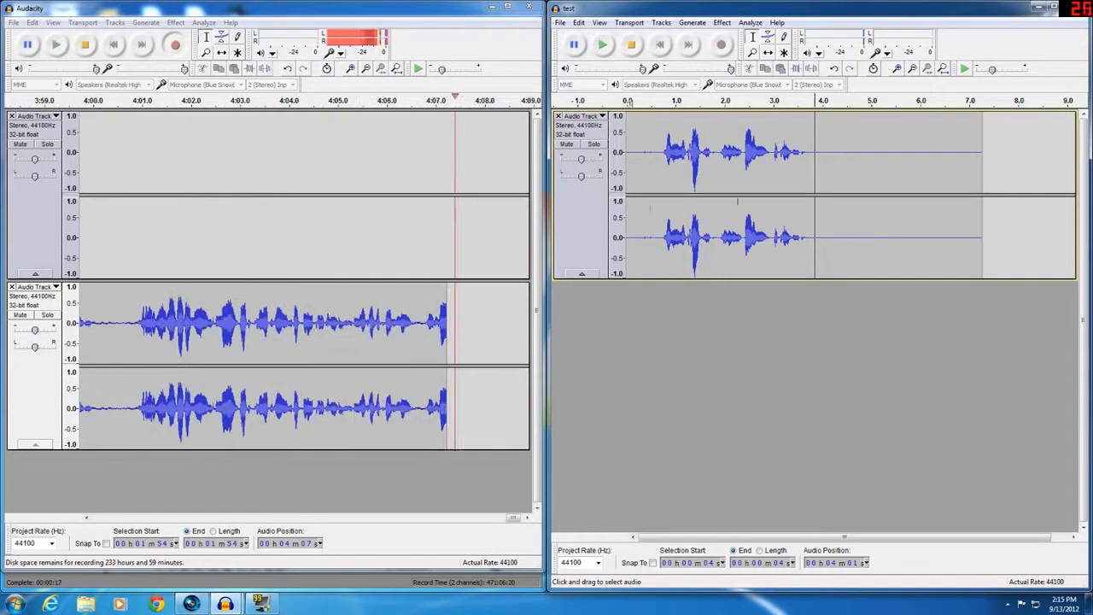
{"action": "left_click", "coordinate": [559, 22]}
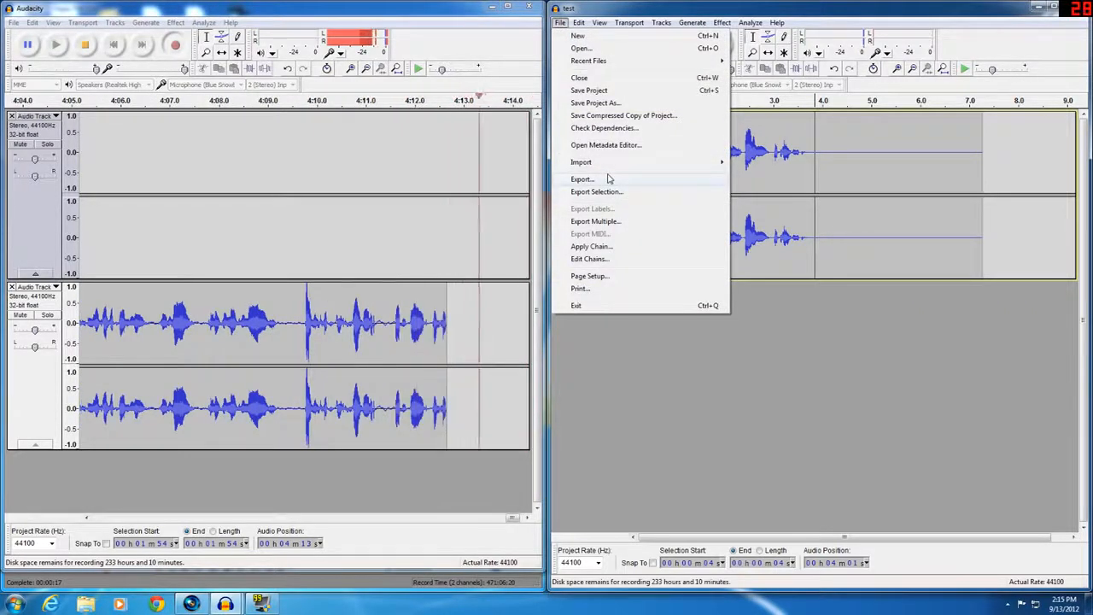
{"action": "left_click", "coordinate": [806, 167]}
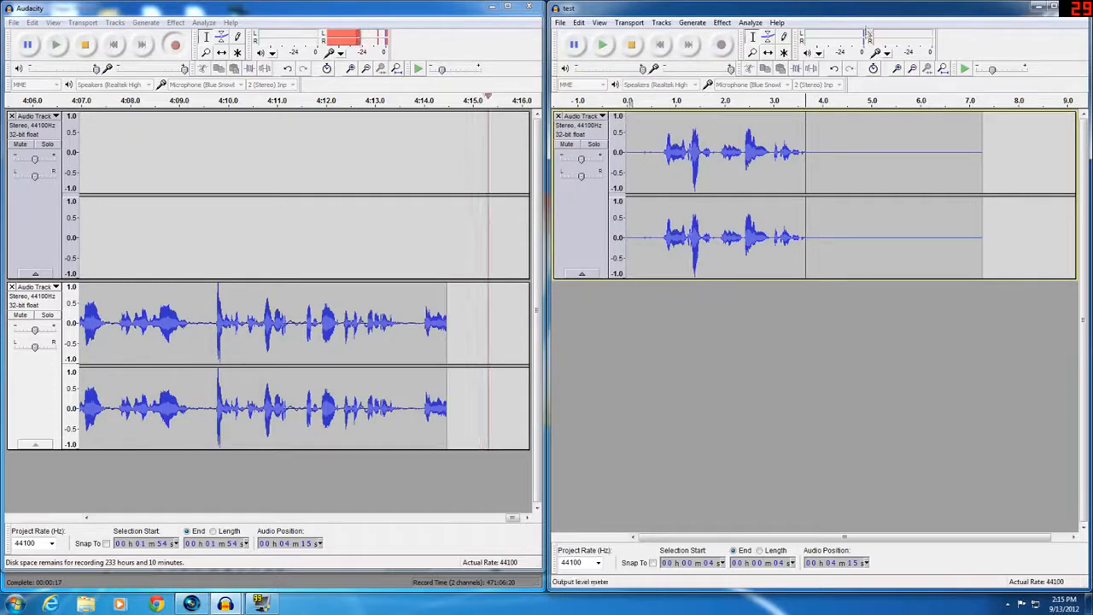
Close the test project without saving changes
{"action": "left_click_drag", "start_coordinate": [869, 12], "coordinate": [796, 83]}
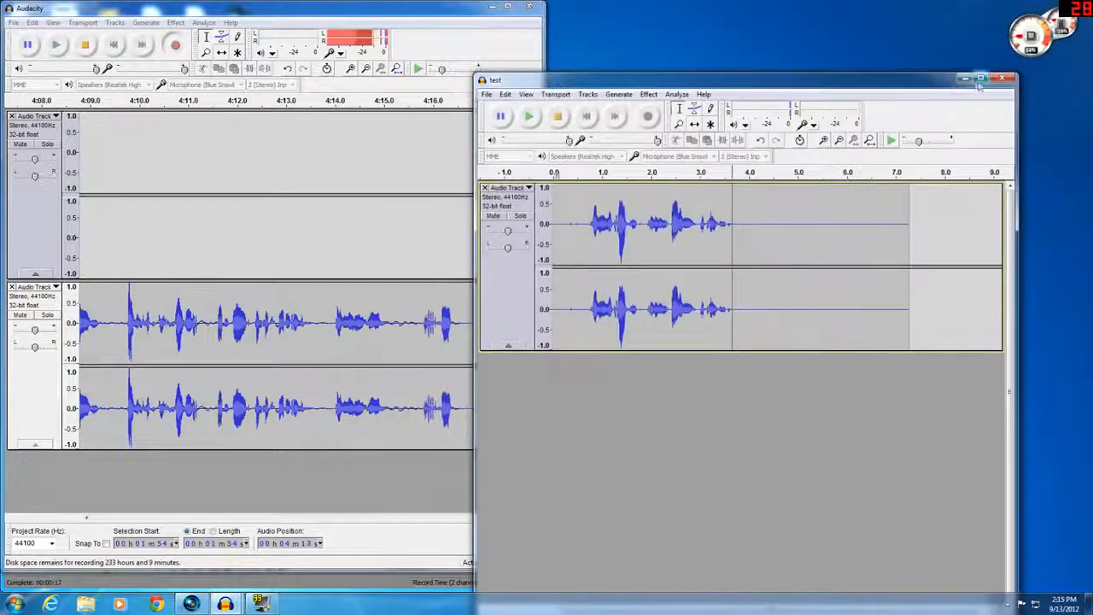
{"action": "left_click", "coordinate": [1002, 78]}
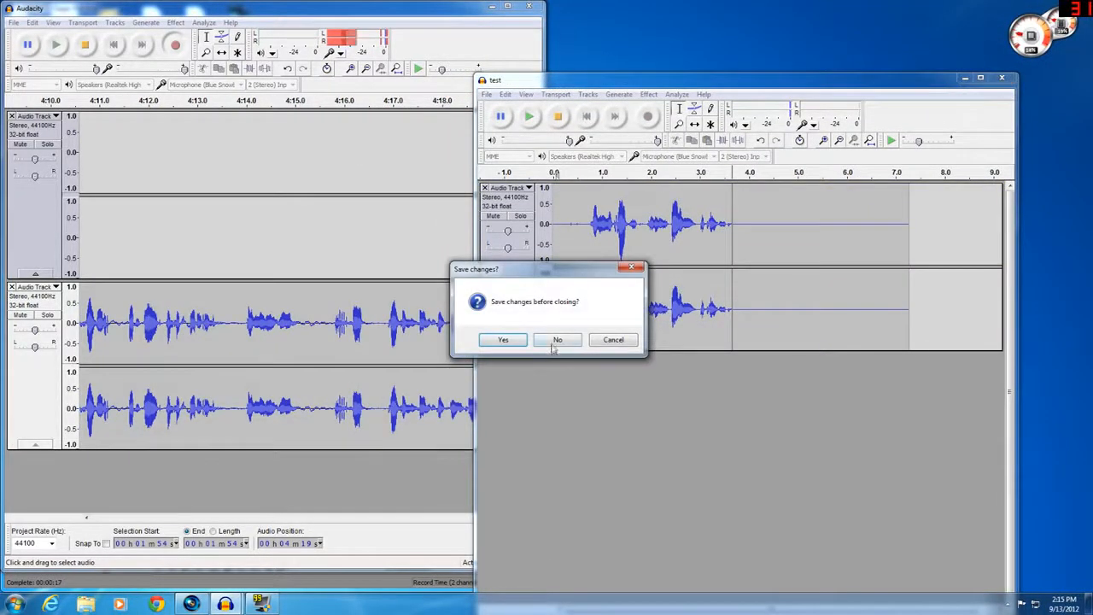
{"action": "left_click", "coordinate": [555, 341]}
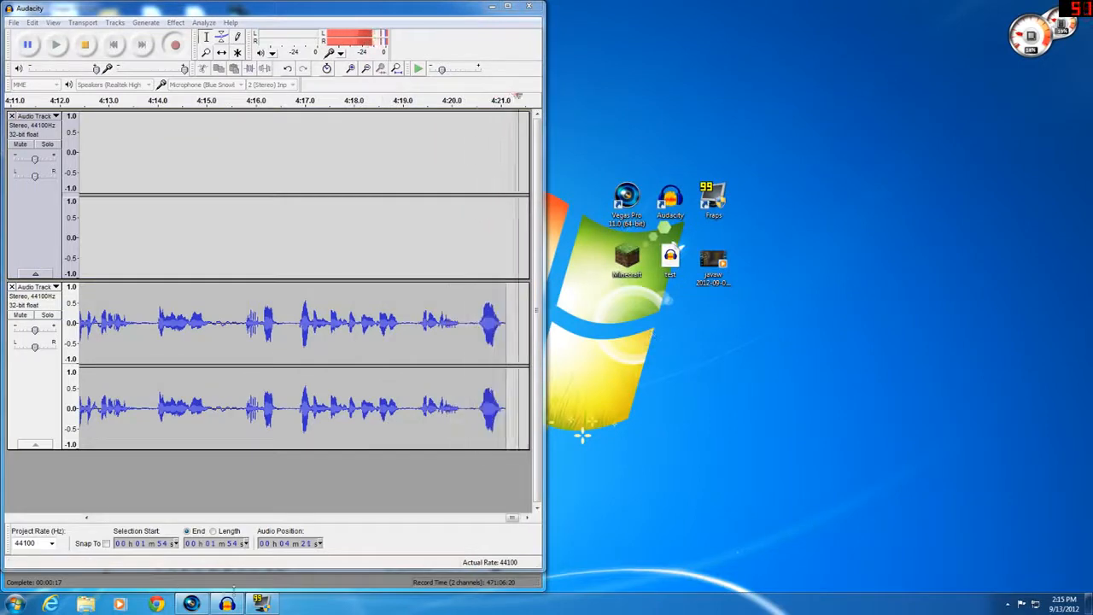
Open the Fraps window and review its movie capture and sound settings
{"action": "left_click", "coordinate": [260, 602]}
{"action": "left_click_drag", "start_coordinate": [734, 363], "coordinate": [790, 181]}
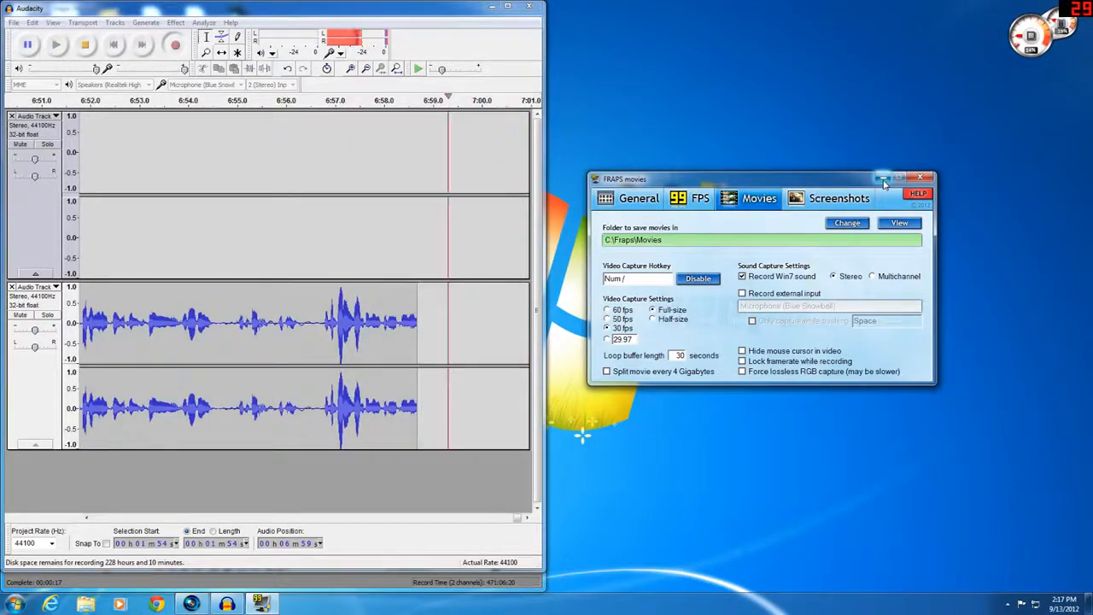
{"action": "left_click", "coordinate": [882, 177]}
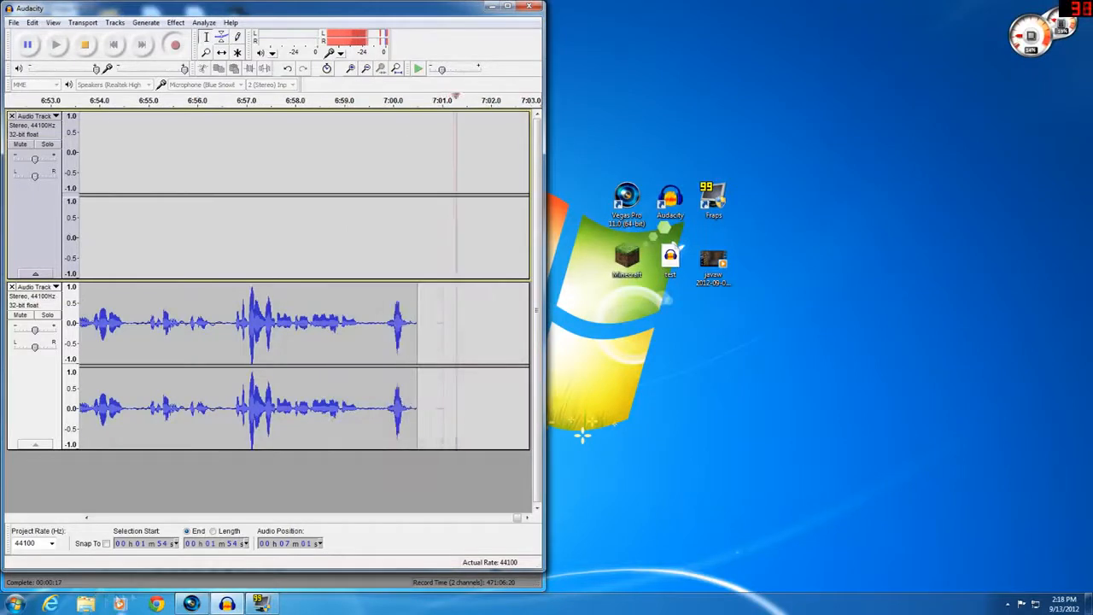
Switch to Vegas Pro, maximize its window, and select the video clip on the timeline
{"action": "left_click", "coordinate": [191, 605]}
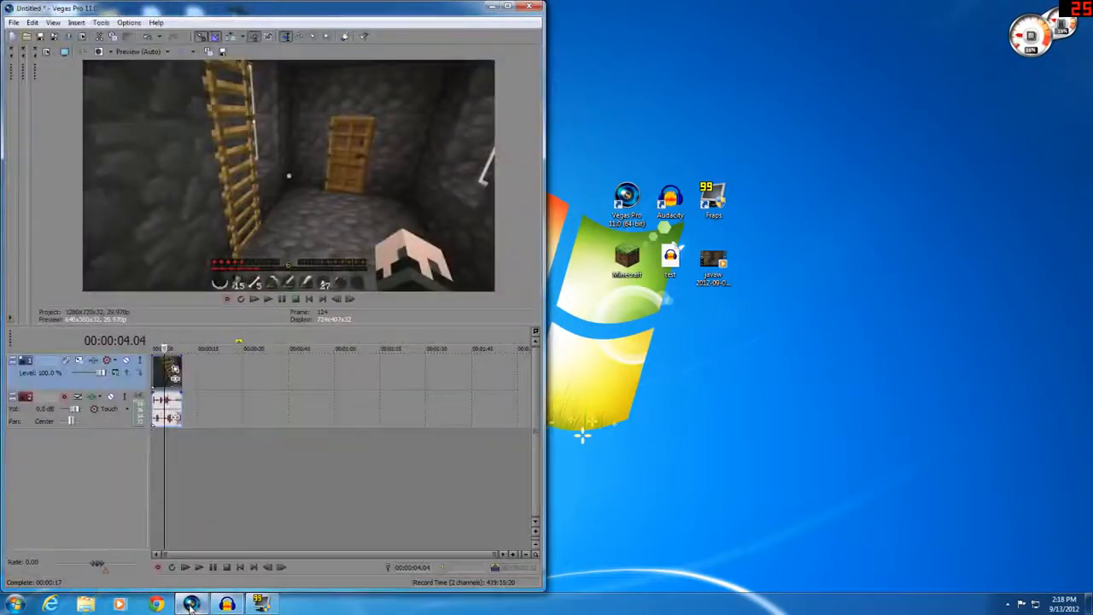
{"action": "left_click", "coordinate": [510, 7]}
{"action": "left_click", "coordinate": [298, 395]}
{"action": "left_click", "coordinate": [171, 370]}
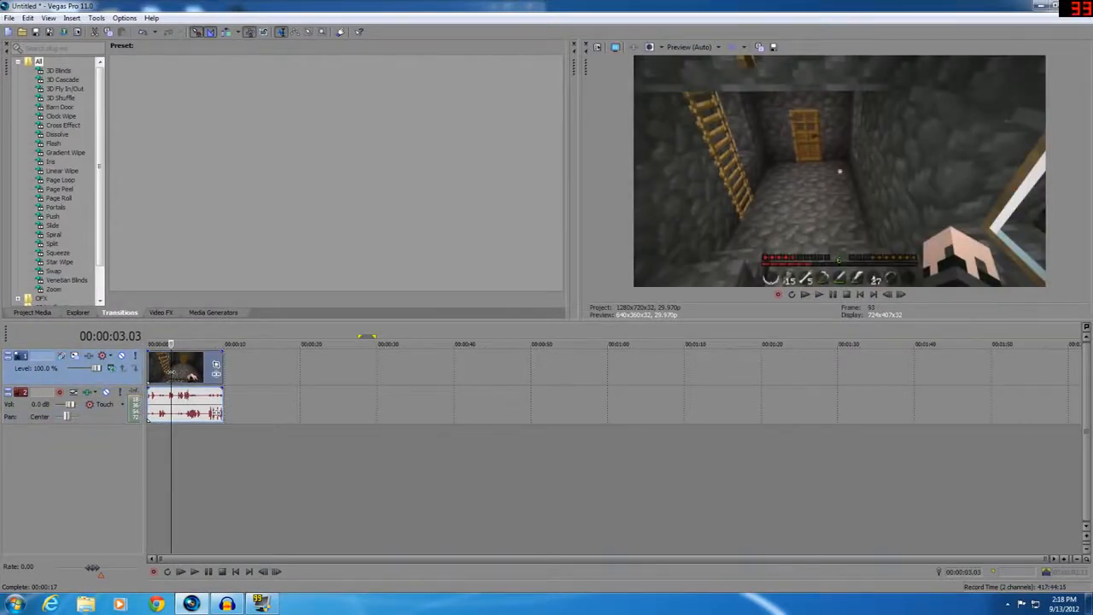
{"action": "left_click_drag", "start_coordinate": [189, 375], "coordinate": [101, 382]}
{"action": "left_click", "coordinate": [341, 376]}
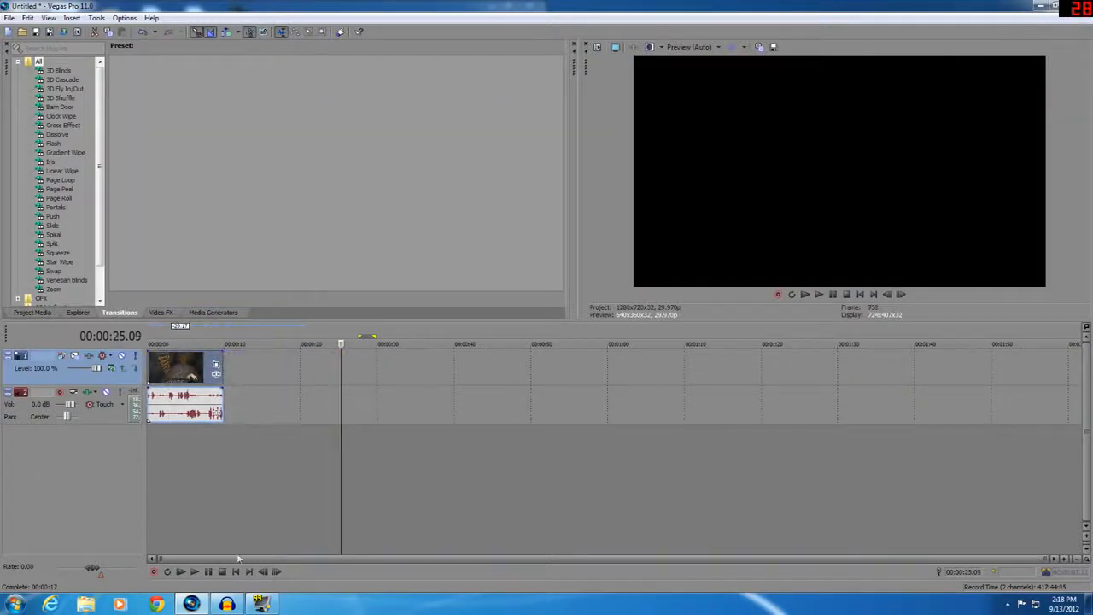
Play the timeline preview of the video clip and stop playback
{"action": "left_click", "coordinate": [196, 571]}
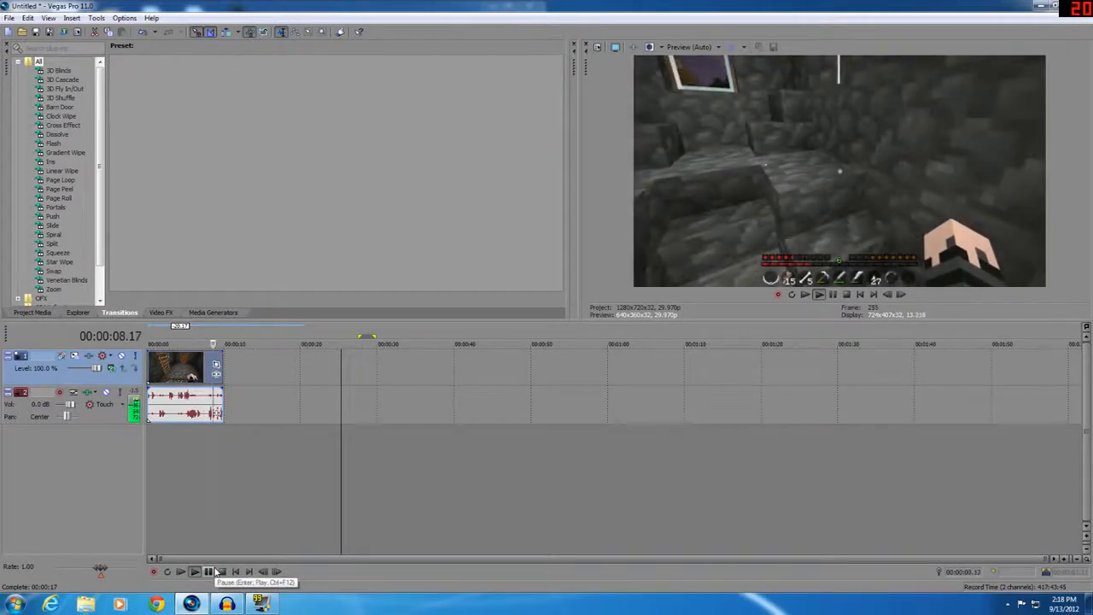
{"action": "left_click", "coordinate": [218, 571]}
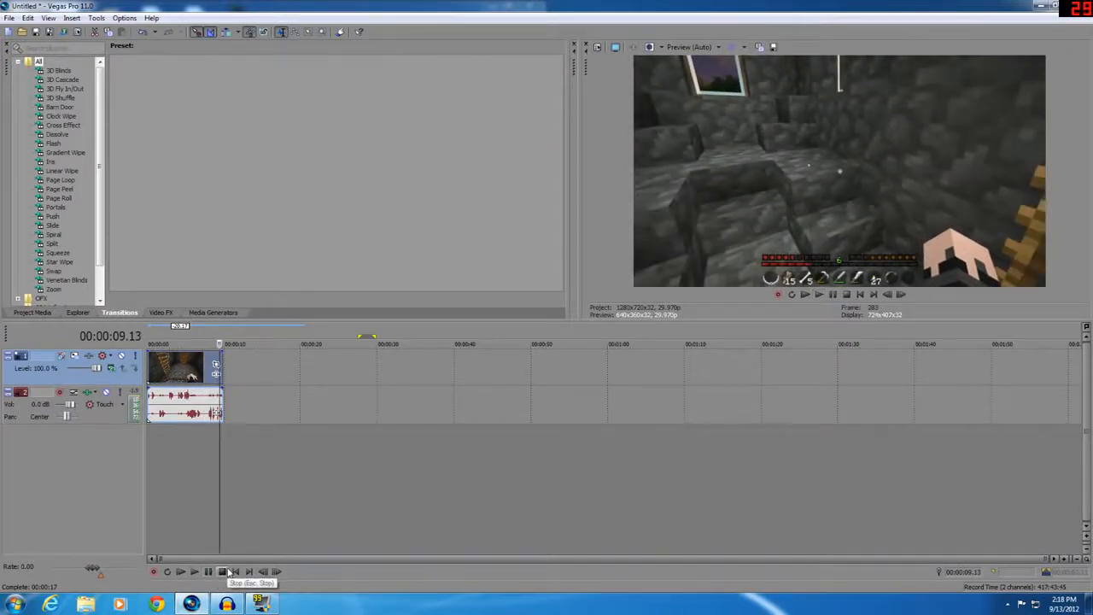
{"action": "left_click", "coordinate": [188, 444]}
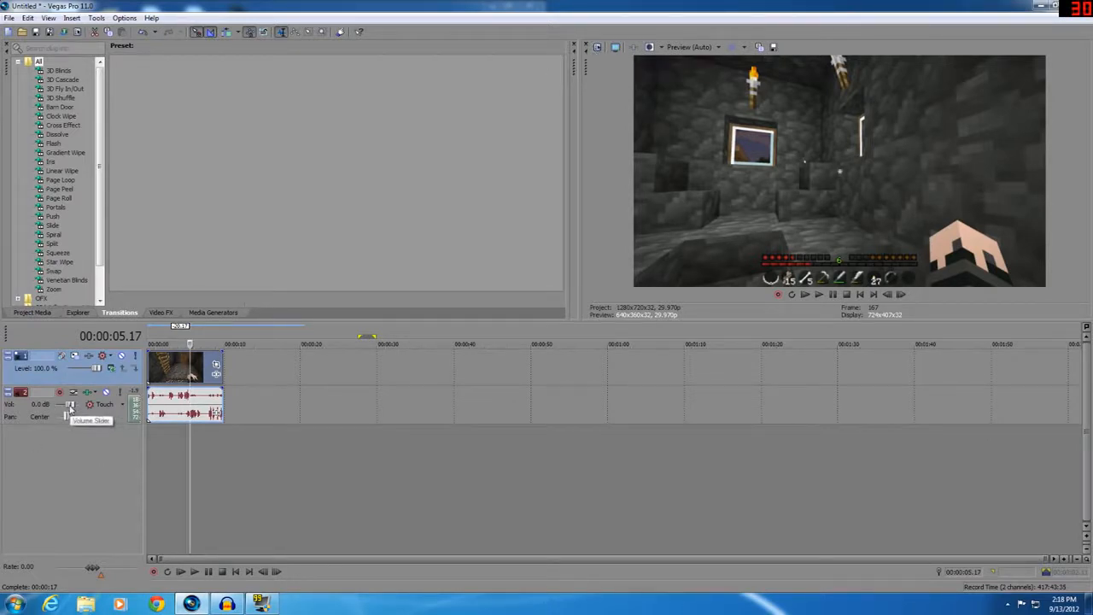
Lower the audio track's volume to -0.3 dB and select the video clip on the timeline
{"action": "left_click_drag", "start_coordinate": [71, 407], "coordinate": [69, 407]}
{"action": "left_click", "coordinate": [200, 436]}
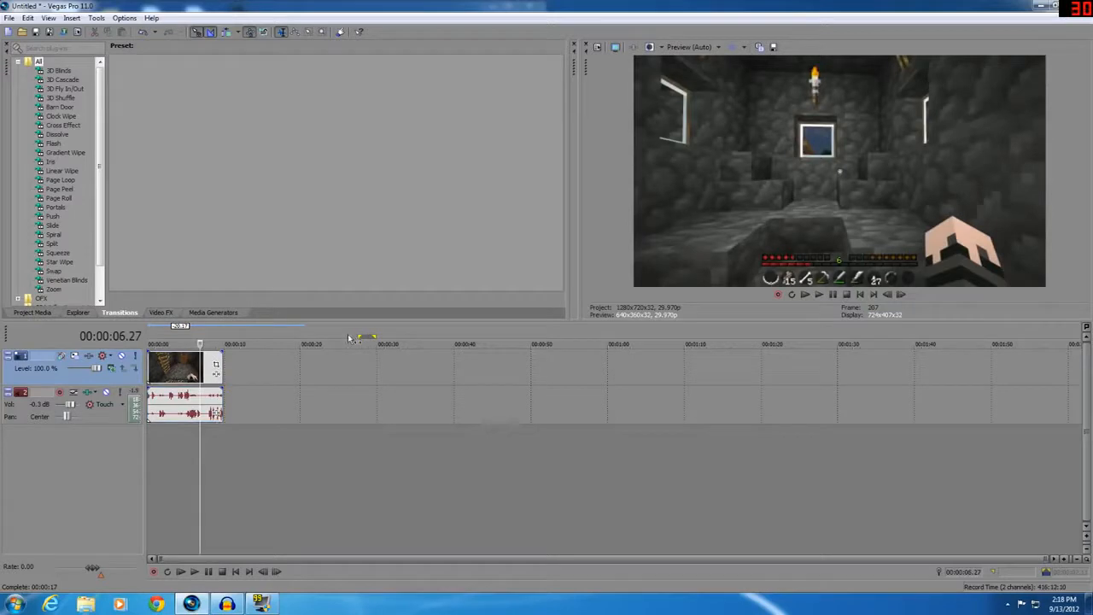
{"action": "left_click", "coordinate": [191, 375]}
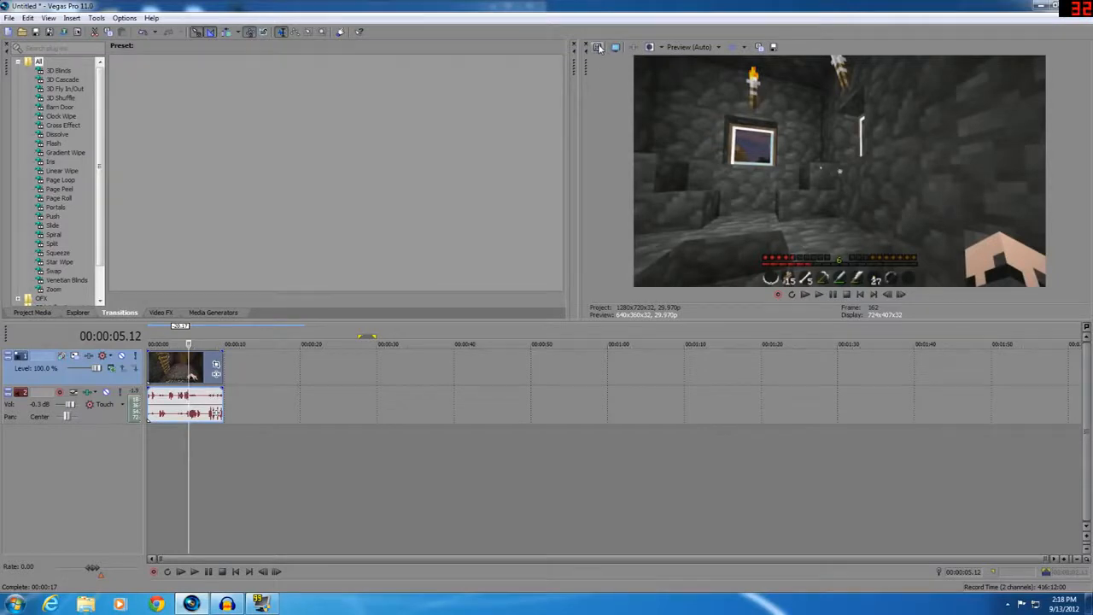
Open the project's video properties, review the rendering quality, frame rate and pixel aspect settings, and cancel
{"action": "left_click", "coordinate": [600, 48]}
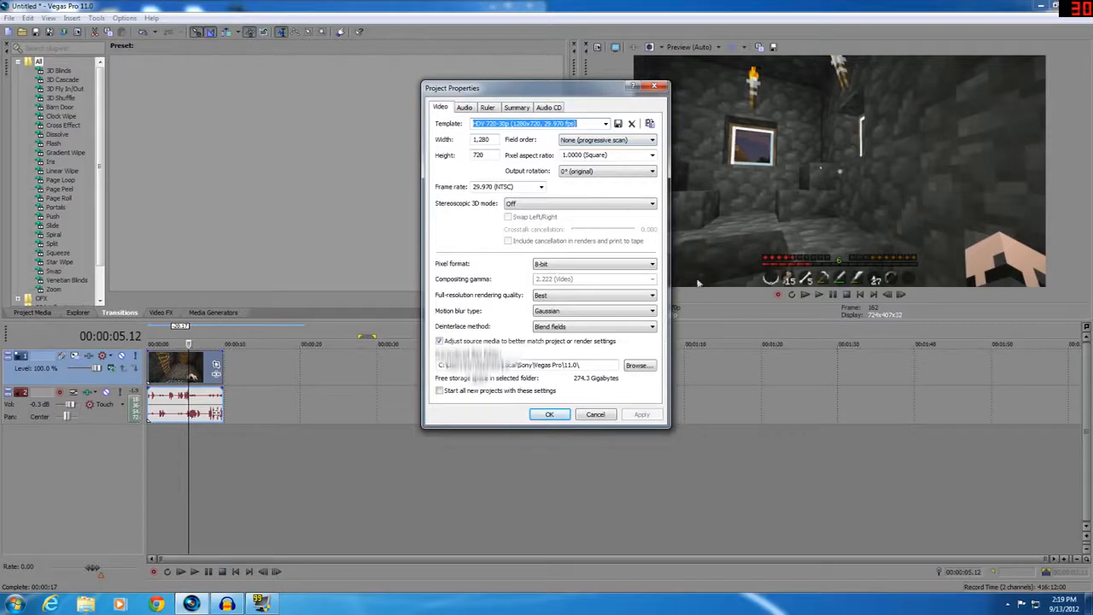
{"action": "left_click", "coordinate": [614, 301]}
{"action": "left_click", "coordinate": [614, 299]}
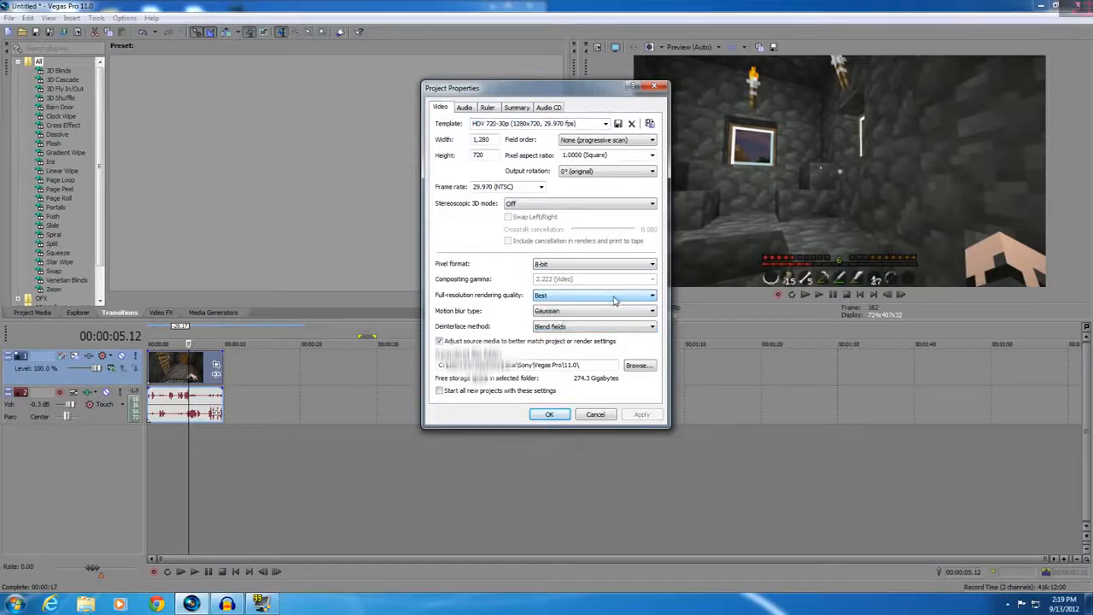
{"action": "left_click", "coordinate": [541, 188]}
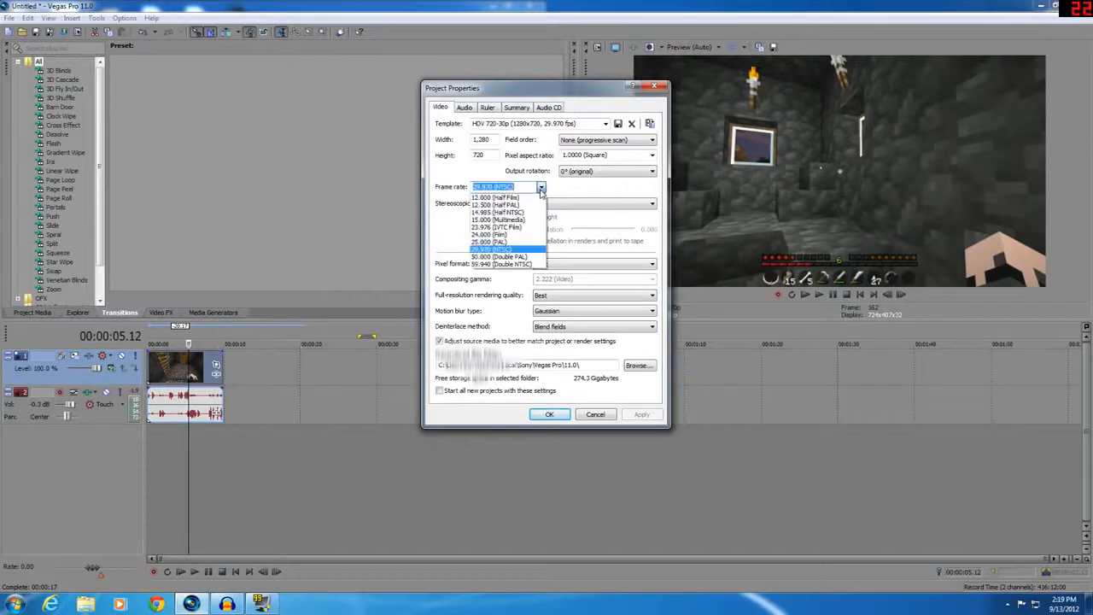
{"action": "left_click", "coordinate": [541, 187]}
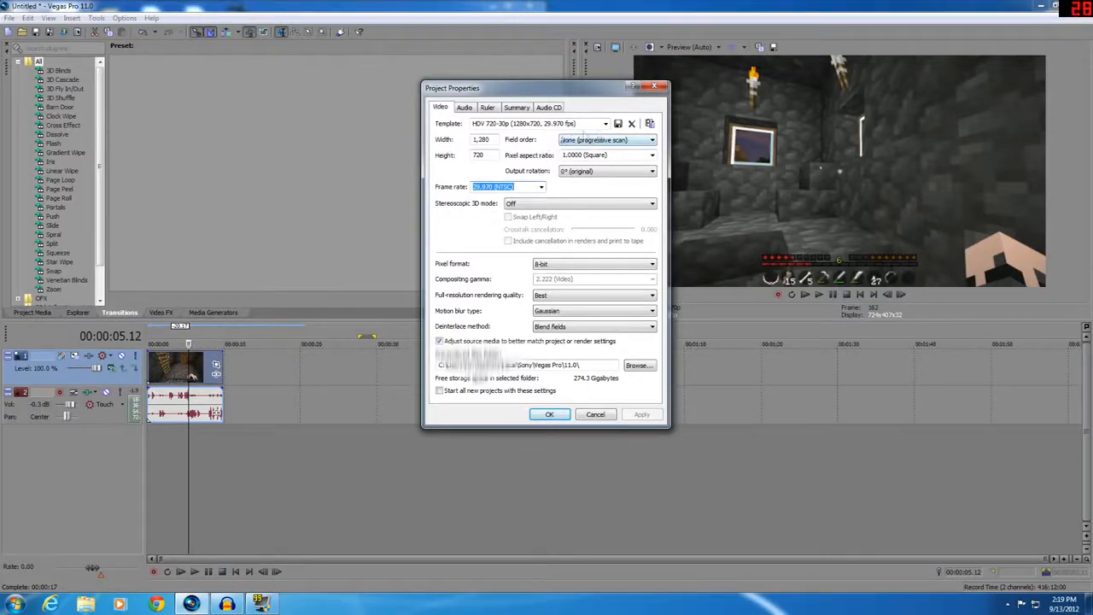
{"action": "left_click", "coordinate": [490, 139]}
{"action": "left_click", "coordinate": [585, 155]}
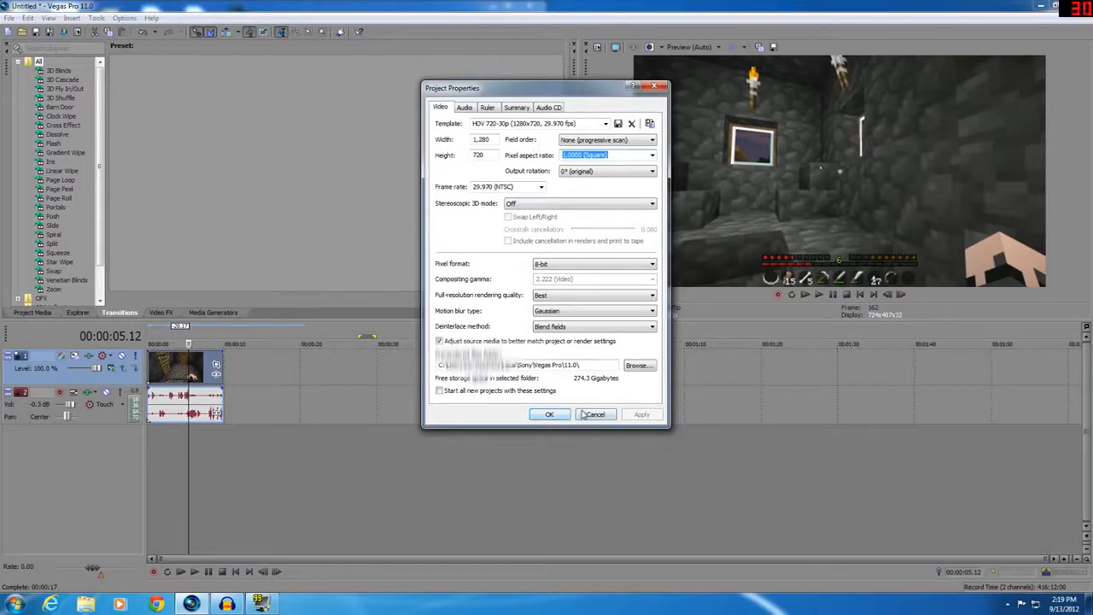
{"action": "left_click", "coordinate": [589, 414]}
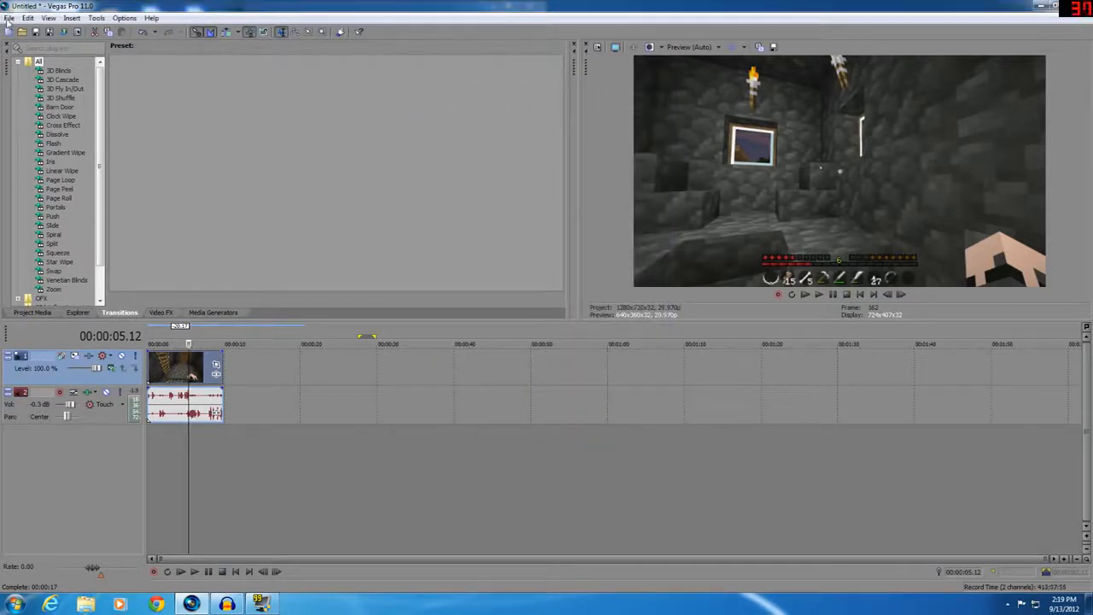
Open Render As and select the Windows Media Video V11 6 Mbps HD 720-30p Video template
{"action": "left_click", "coordinate": [9, 18]}
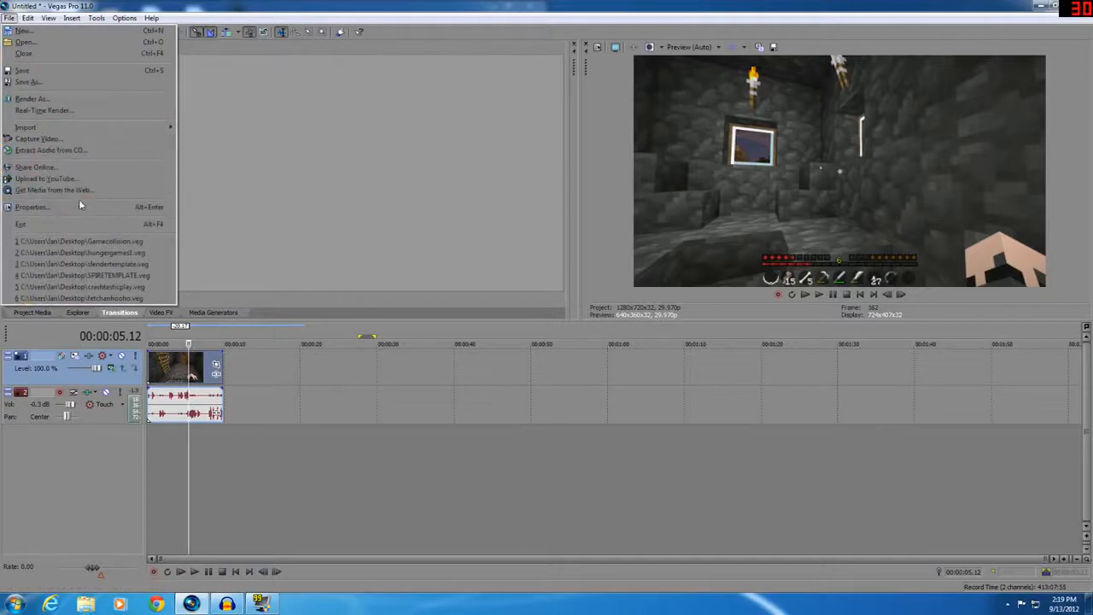
{"action": "left_click", "coordinate": [49, 99]}
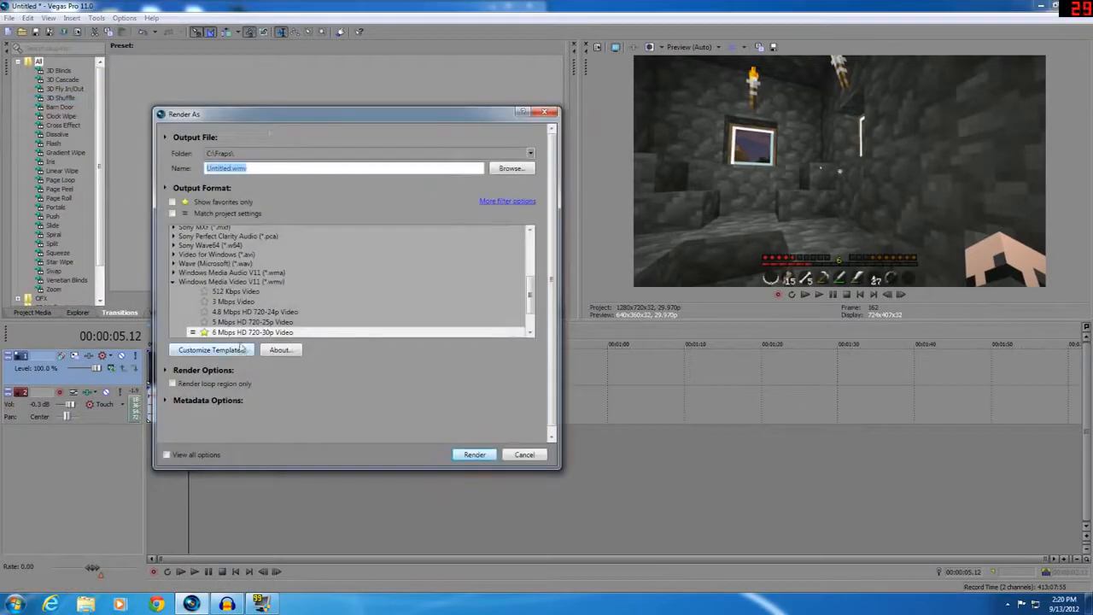
{"action": "left_click", "coordinate": [235, 303]}
{"action": "left_click", "coordinate": [228, 284]}
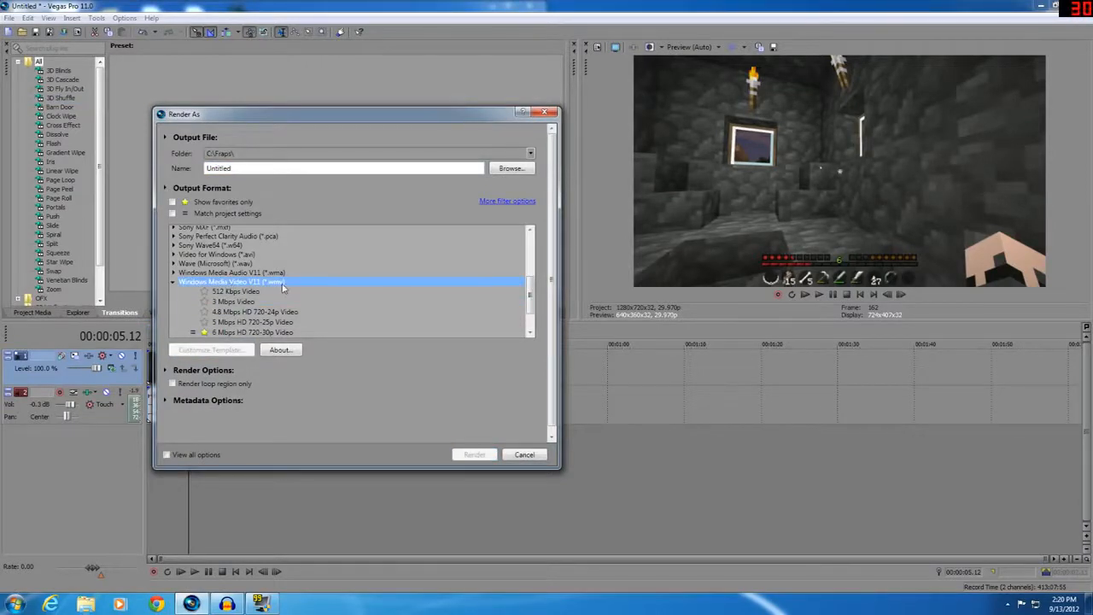
{"action": "left_click", "coordinate": [265, 332]}
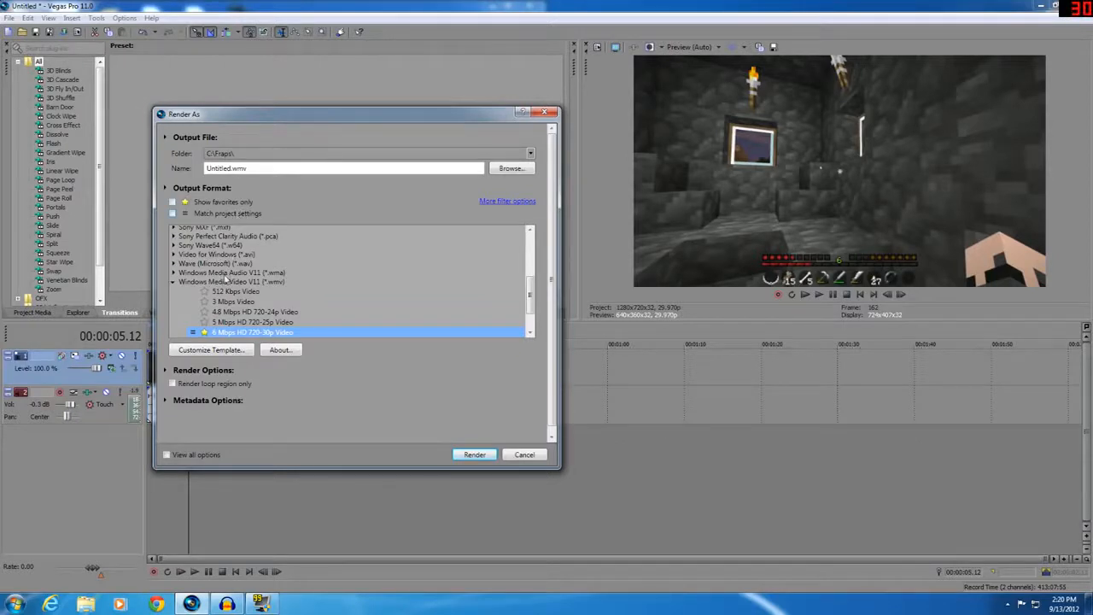
{"action": "scroll", "coordinate": [237, 327], "scroll_direction": "down", "scroll_amount": 1}
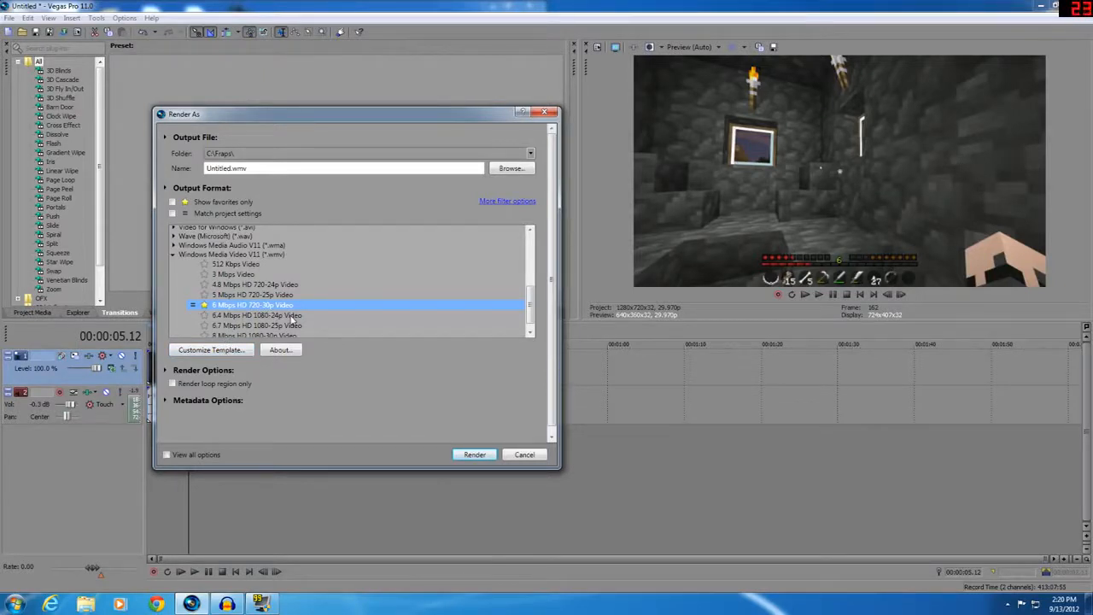
{"action": "scroll", "coordinate": [292, 319], "scroll_direction": "down", "scroll_amount": 1}
{"action": "scroll", "coordinate": [292, 318], "scroll_direction": "up", "scroll_amount": 1}
{"action": "scroll", "coordinate": [218, 323], "scroll_direction": "down", "scroll_amount": 1}
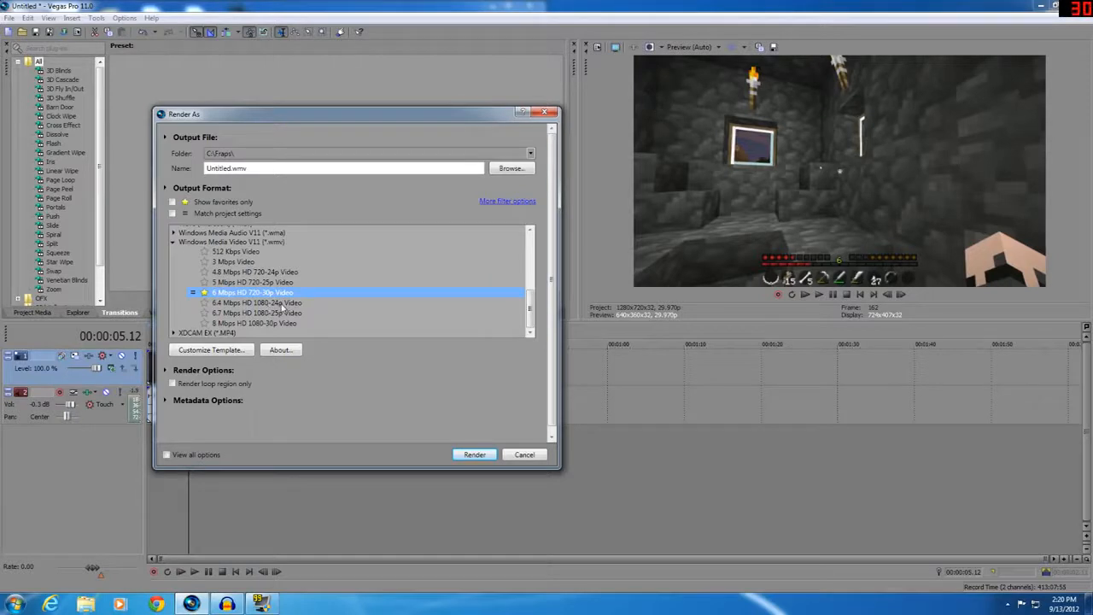
Open the template's custom settings on the Project page, then cancel both dialogs
{"action": "left_click", "coordinate": [243, 351]}
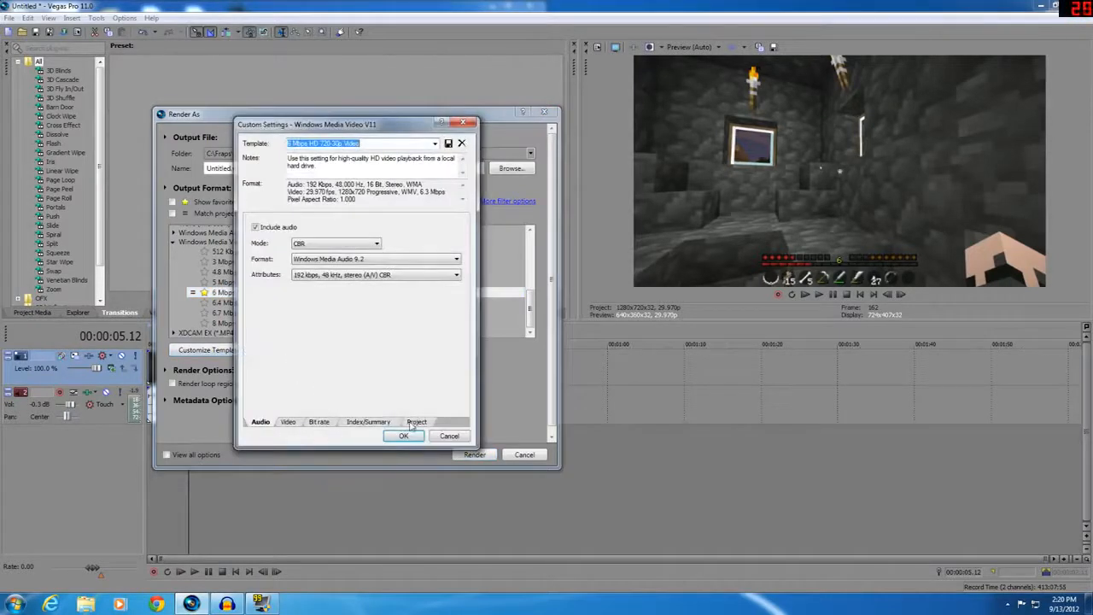
{"action": "left_click", "coordinate": [416, 422]}
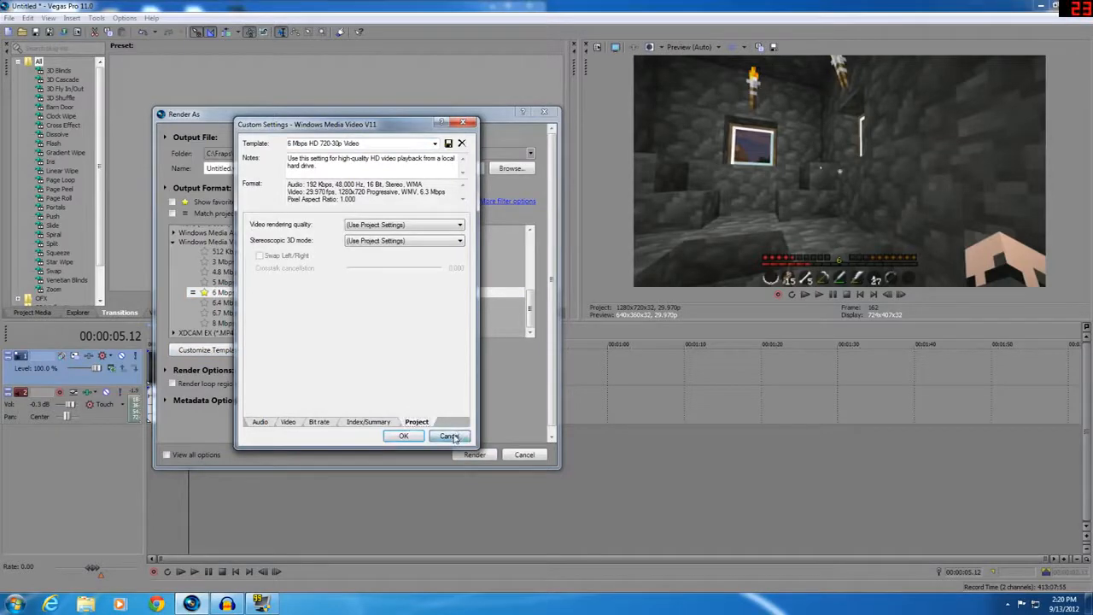
{"action": "left_click", "coordinate": [450, 435]}
{"action": "left_click", "coordinate": [524, 454]}
{"action": "left_click", "coordinate": [176, 362]}
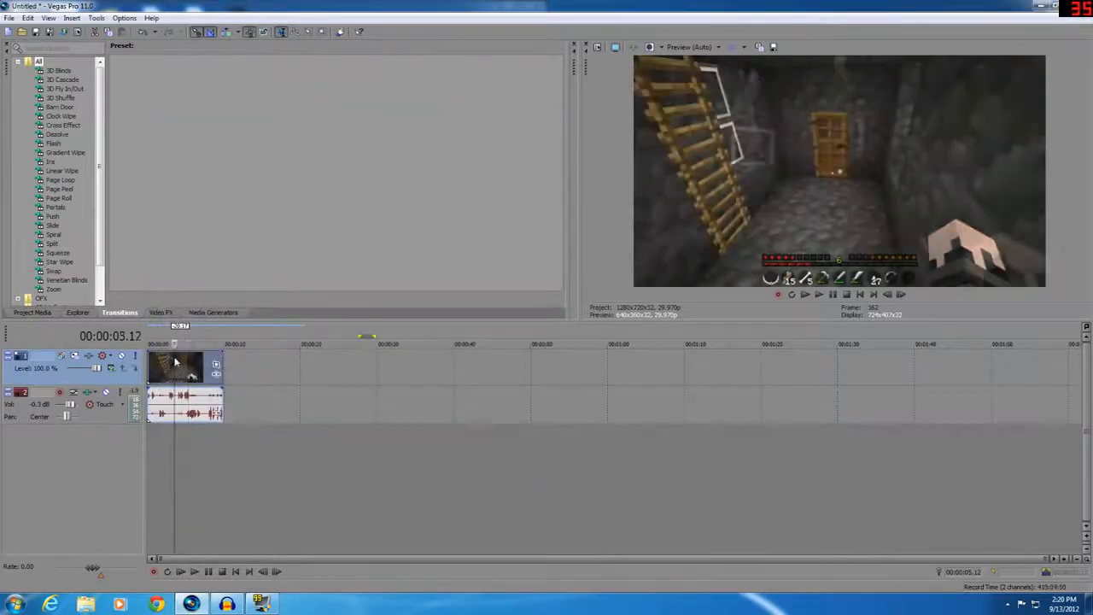
{"action": "right_click", "coordinate": [186, 362]}
{"action": "left_click", "coordinate": [210, 354]}
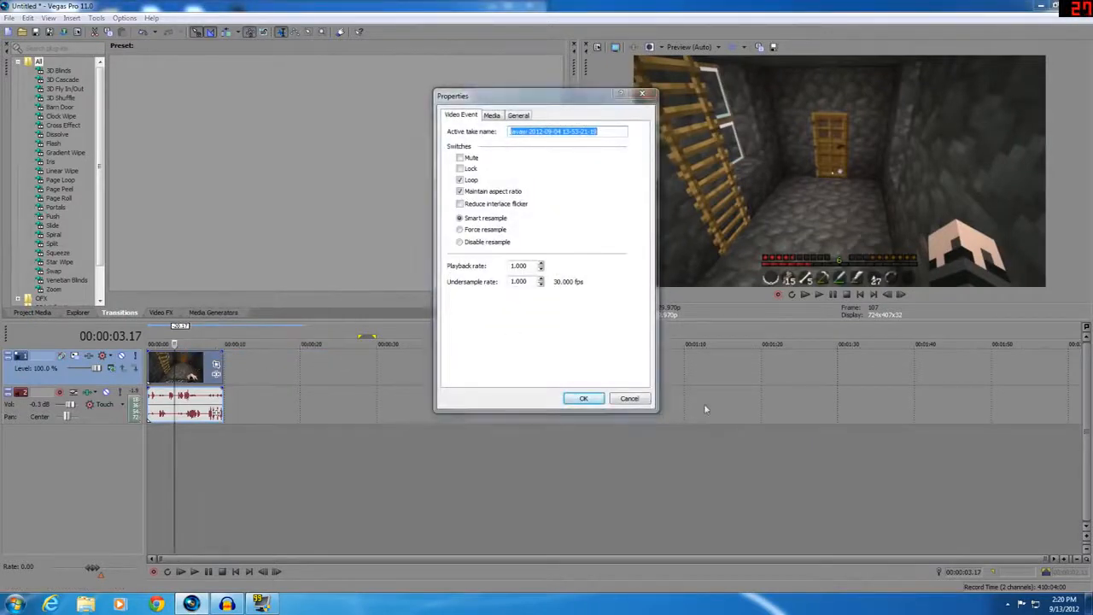
{"action": "left_click", "coordinate": [632, 397]}
Open the video event's properties and set it to Disable resample
{"action": "right_click", "coordinate": [203, 365]}
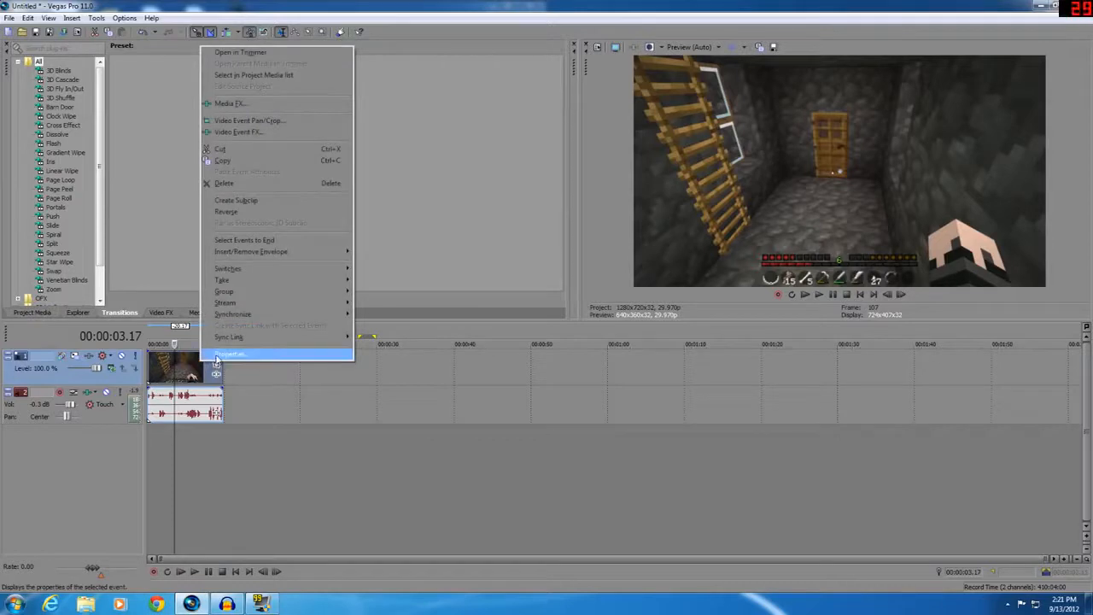
{"action": "left_click", "coordinate": [216, 357]}
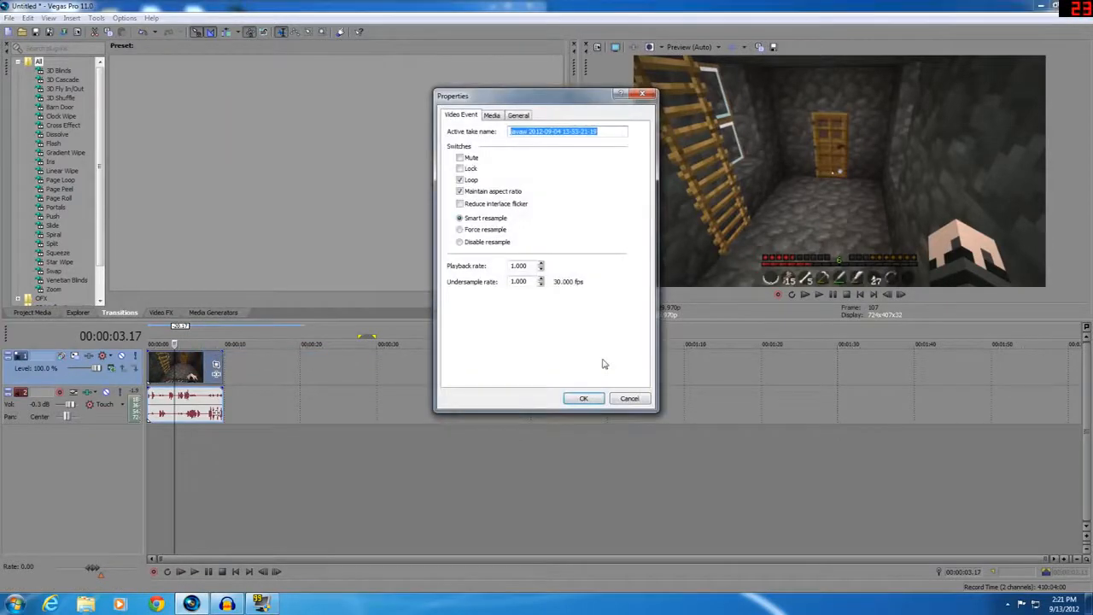
{"action": "left_click", "coordinate": [489, 244]}
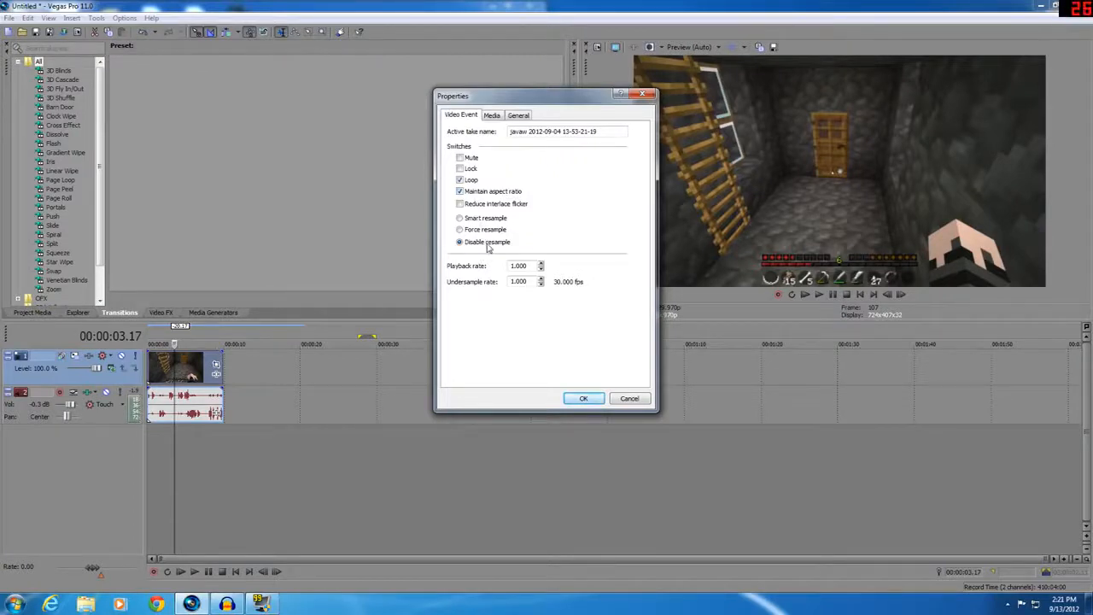
{"action": "left_click", "coordinate": [599, 402]}
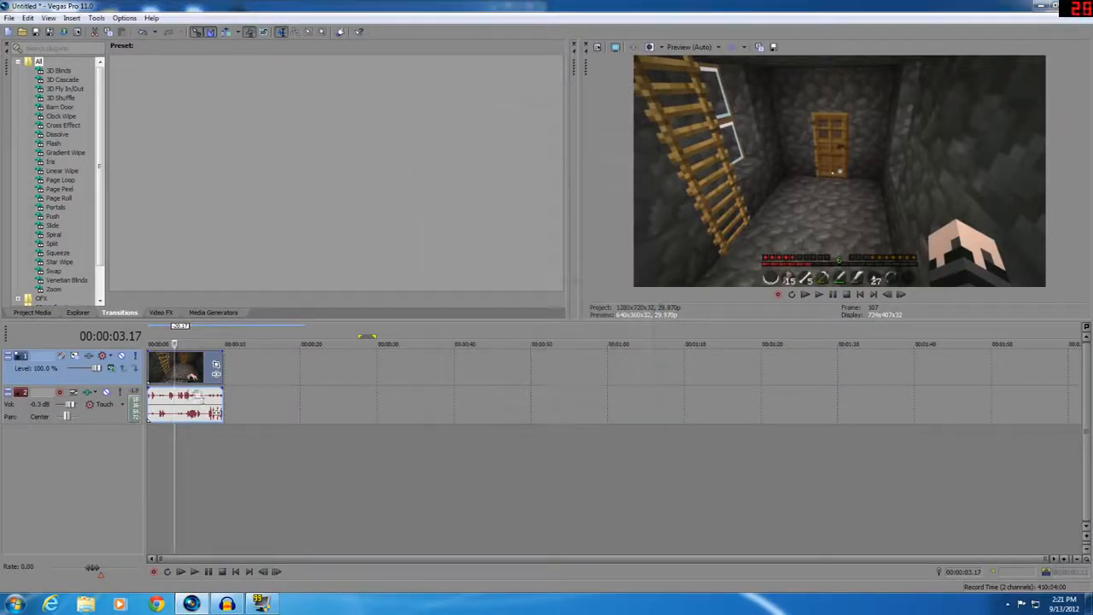
Open Render As and set the 6 Mbps HD 720-30p template's video rendering quality to Best
{"action": "left_click", "coordinate": [9, 17]}
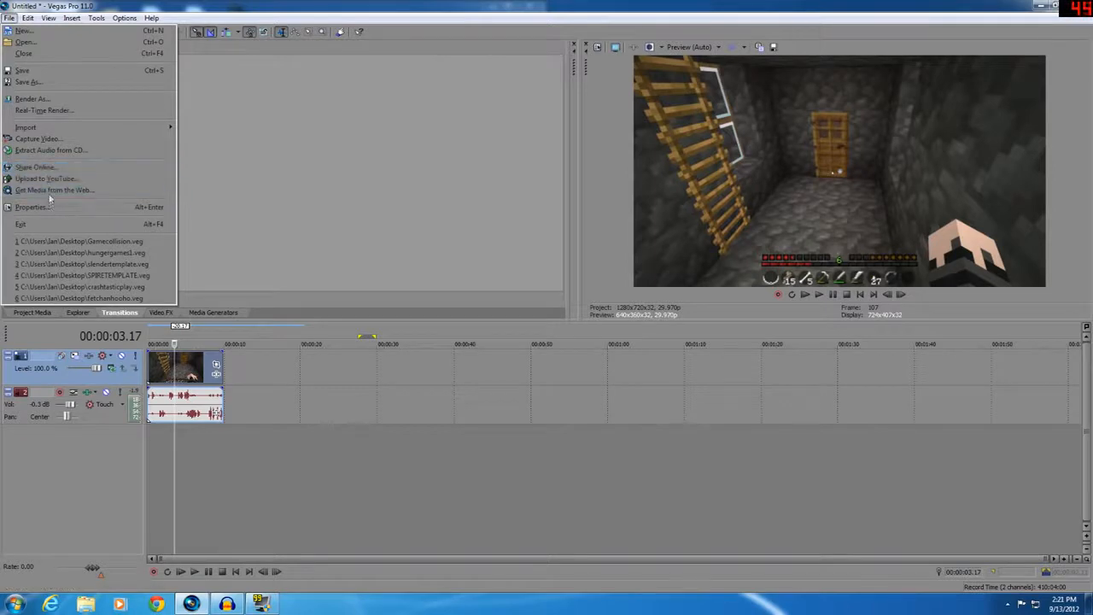
{"action": "left_click", "coordinate": [49, 100]}
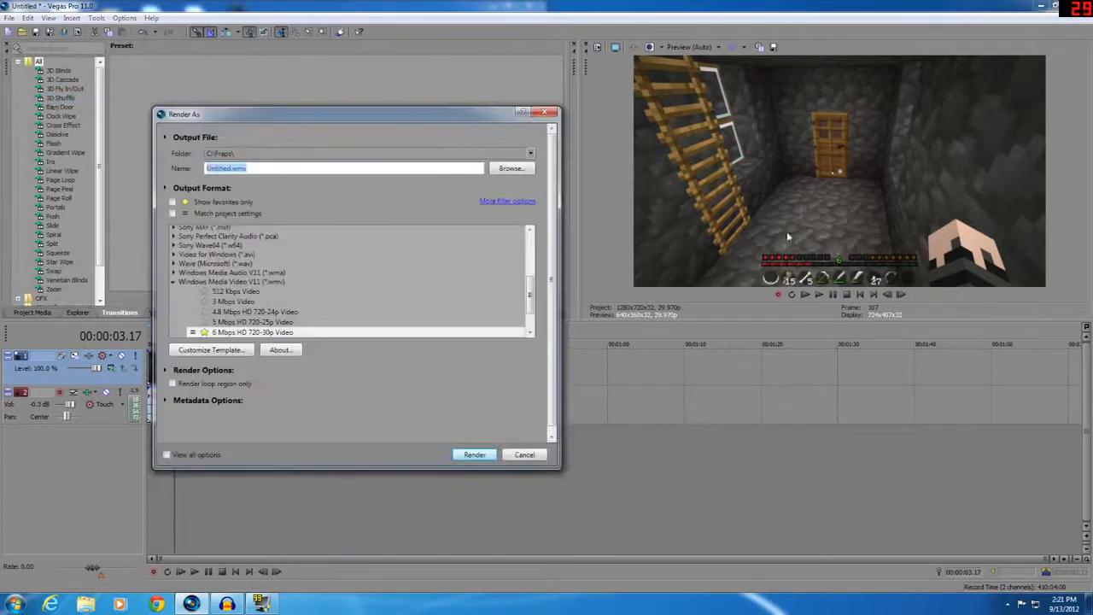
{"action": "left_click", "coordinate": [212, 350]}
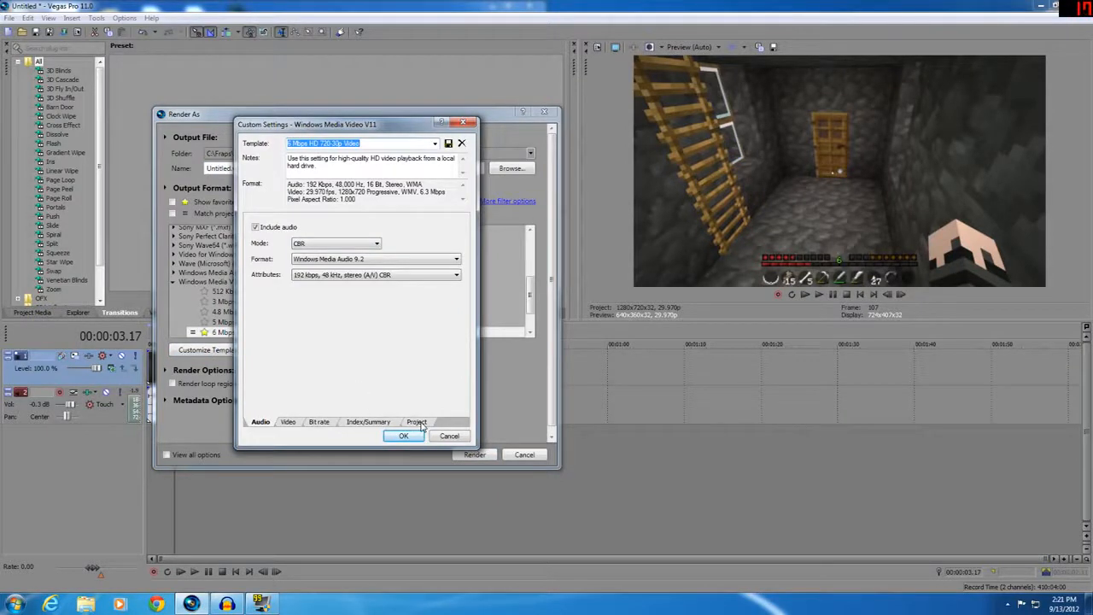
{"action": "left_click", "coordinate": [418, 422]}
{"action": "left_click", "coordinate": [417, 225]}
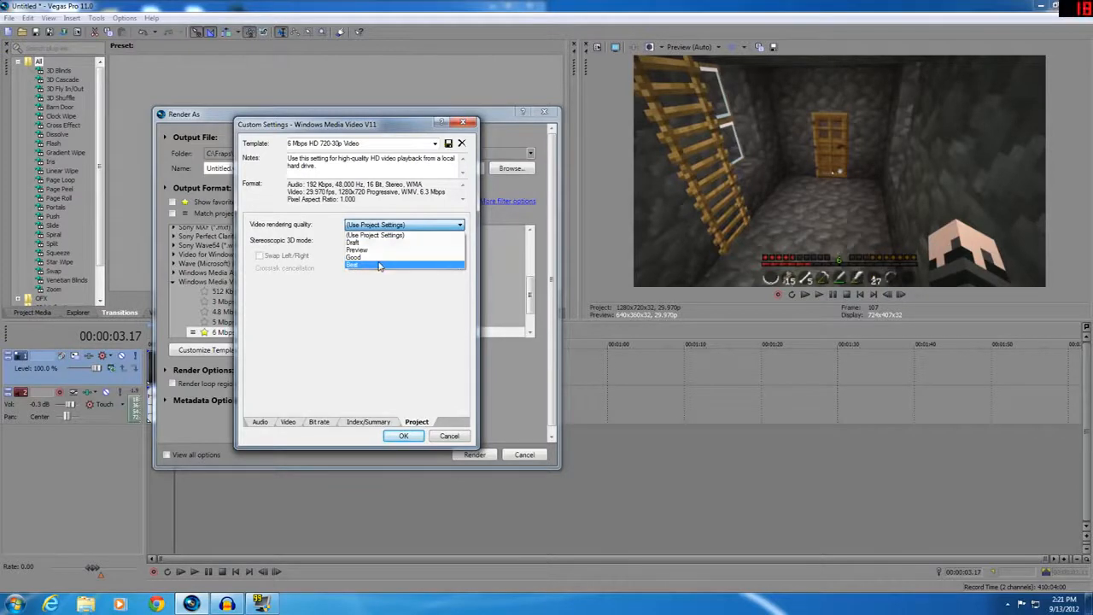
{"action": "left_click", "coordinate": [380, 265]}
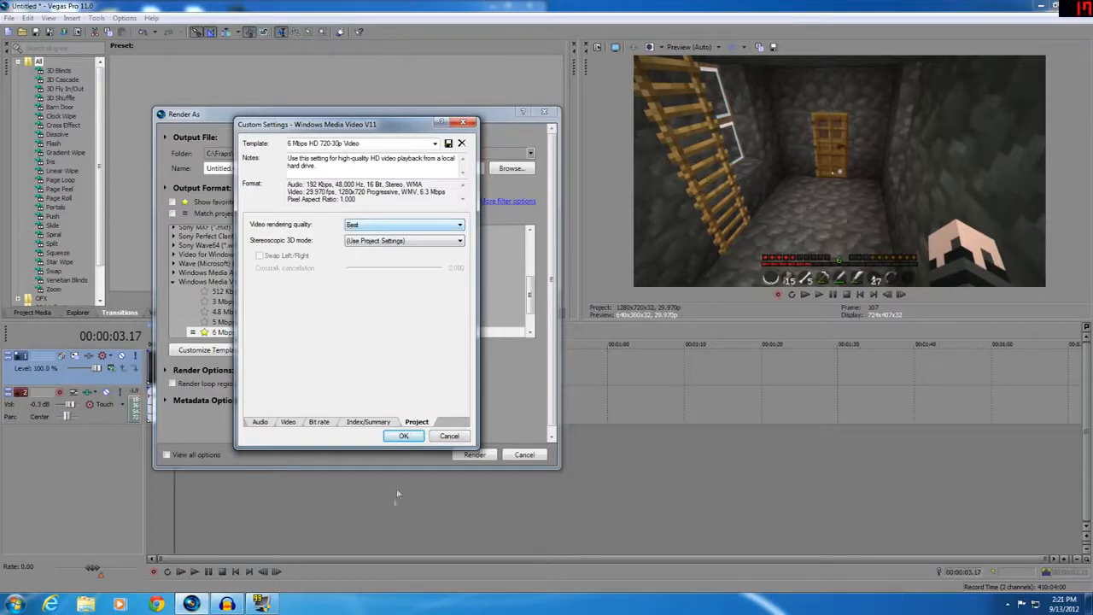
{"action": "left_click", "coordinate": [385, 422]}
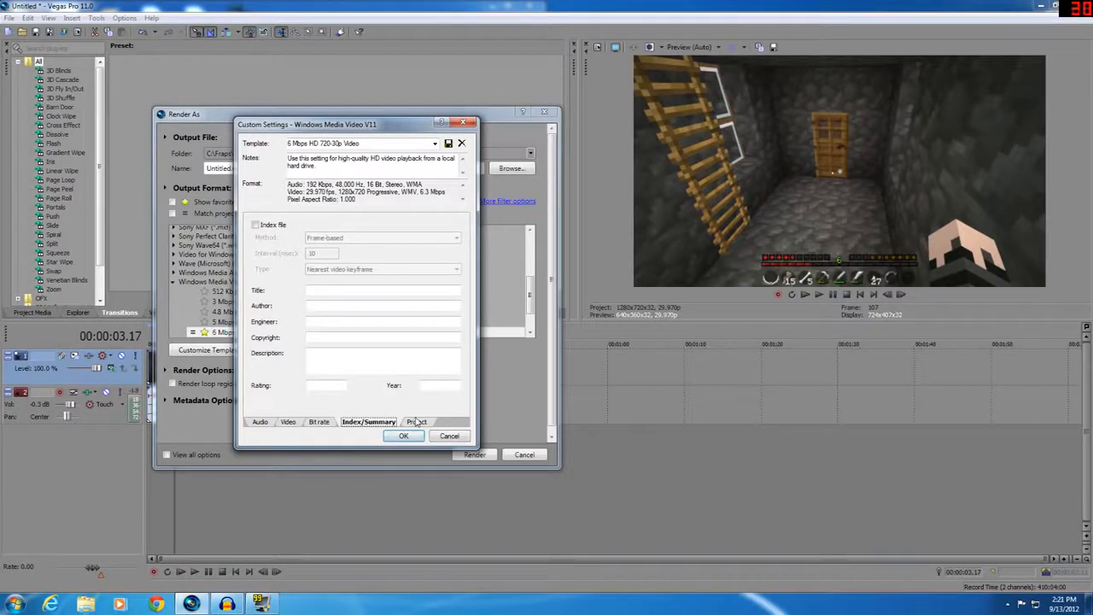
{"action": "left_click", "coordinate": [417, 434]}
Reopen the template's custom settings, look through its pages, and set the video smoothness to 100
{"action": "left_click", "coordinate": [232, 348]}
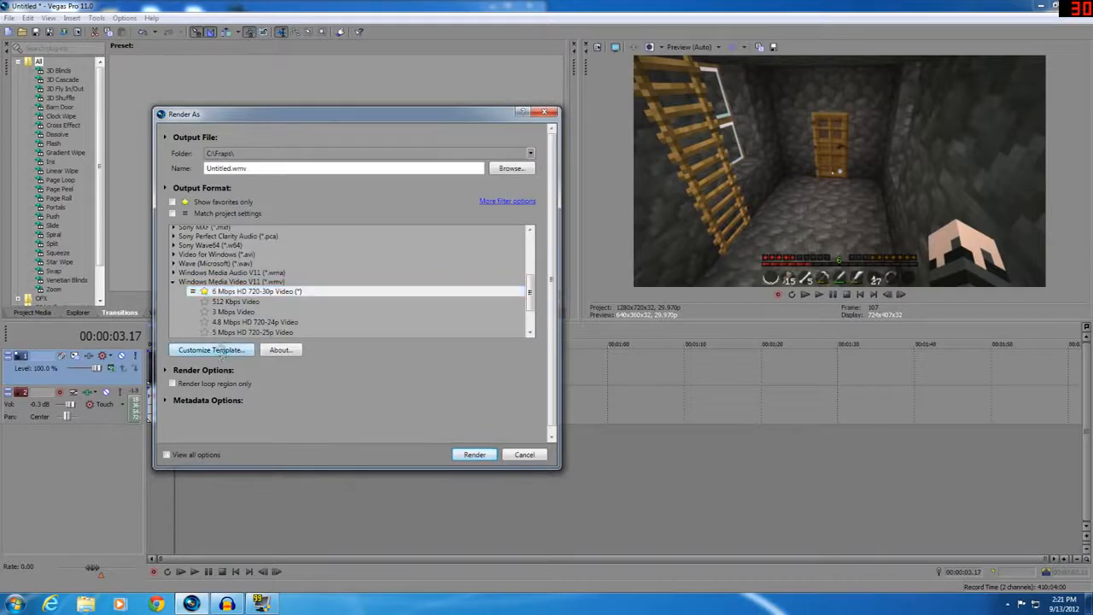
{"action": "left_click", "coordinate": [415, 422]}
{"action": "left_click", "coordinate": [371, 422]}
{"action": "left_click", "coordinate": [321, 423]}
{"action": "left_click", "coordinate": [289, 421]}
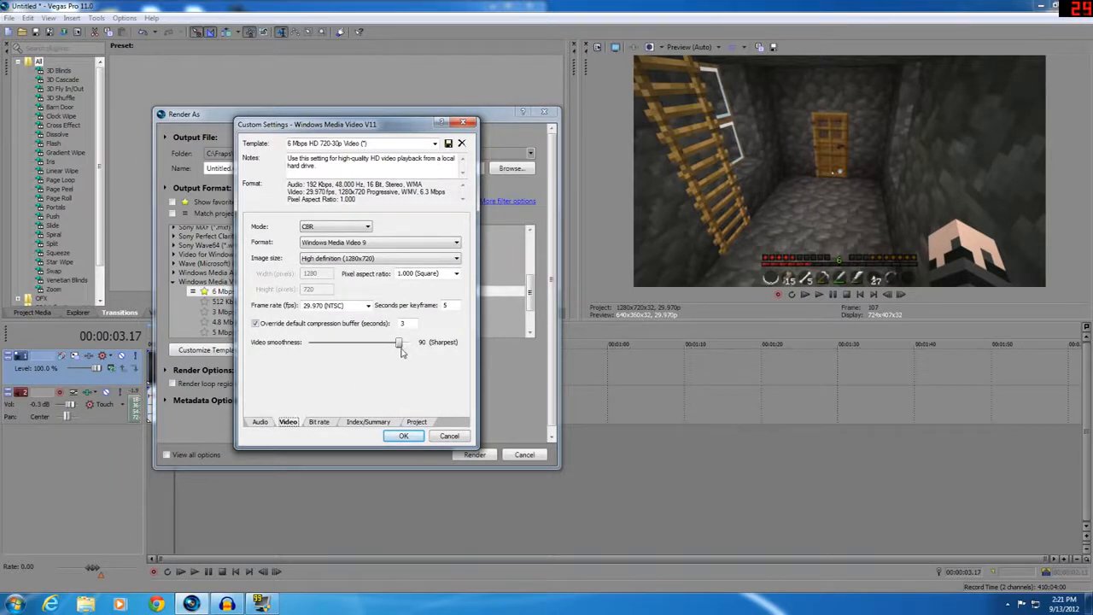
{"action": "left_click", "coordinate": [261, 422]}
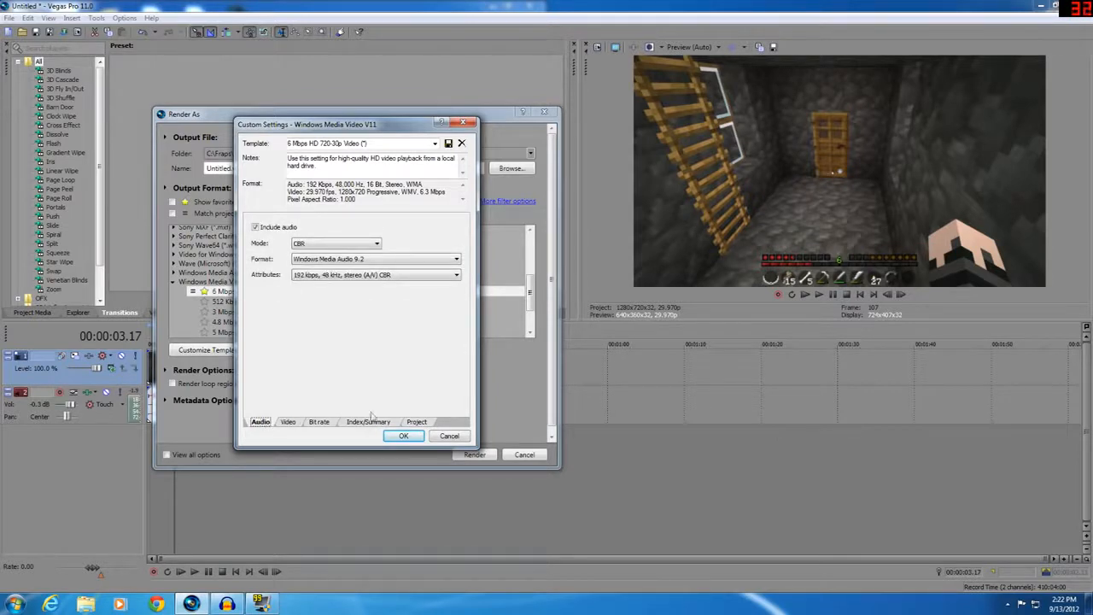
{"action": "left_click", "coordinate": [317, 422]}
{"action": "left_click", "coordinate": [259, 423]}
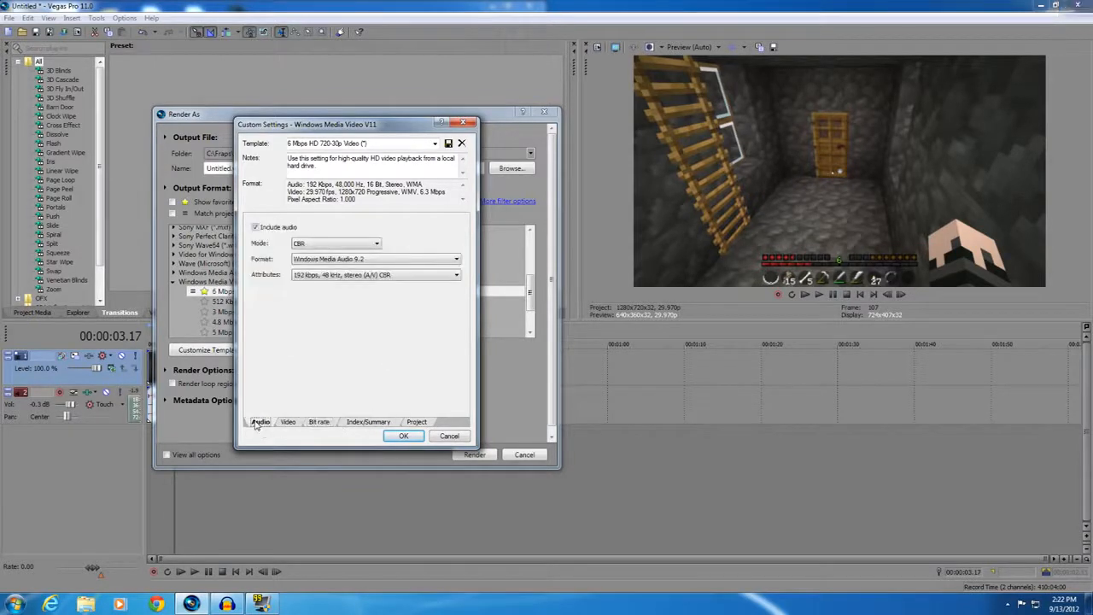
{"action": "left_click", "coordinate": [290, 423]}
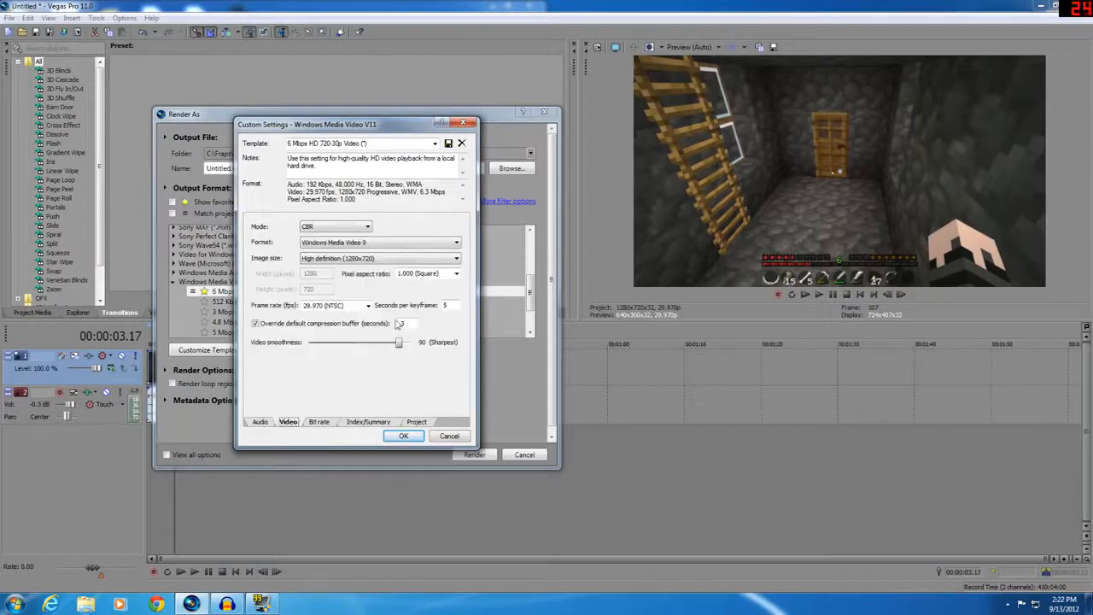
{"action": "left_click_drag", "start_coordinate": [402, 346], "coordinate": [421, 355]}
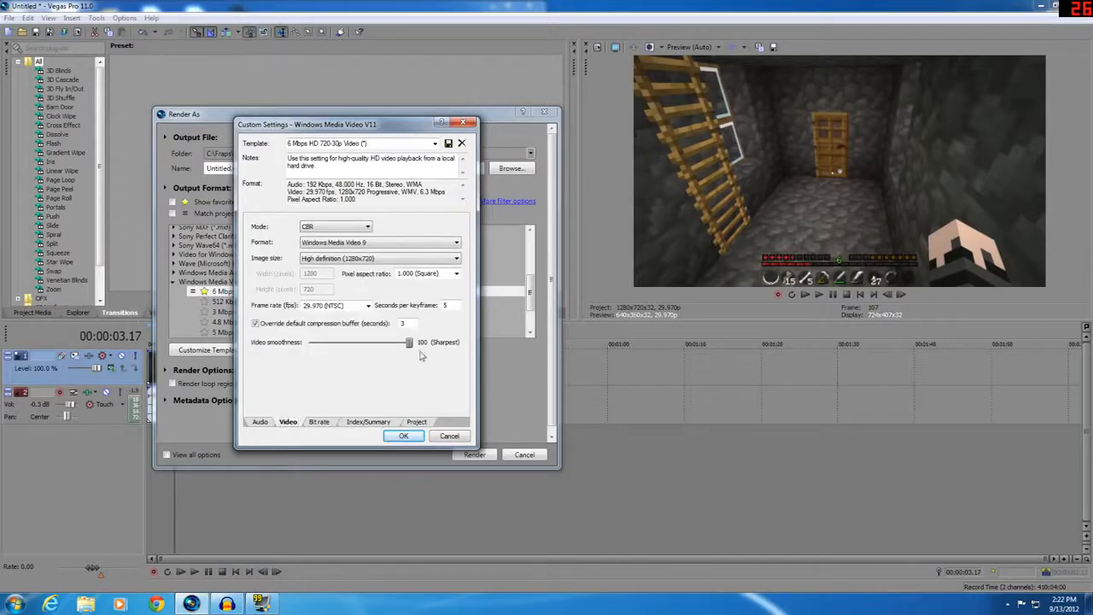
{"action": "left_click", "coordinate": [260, 422]}
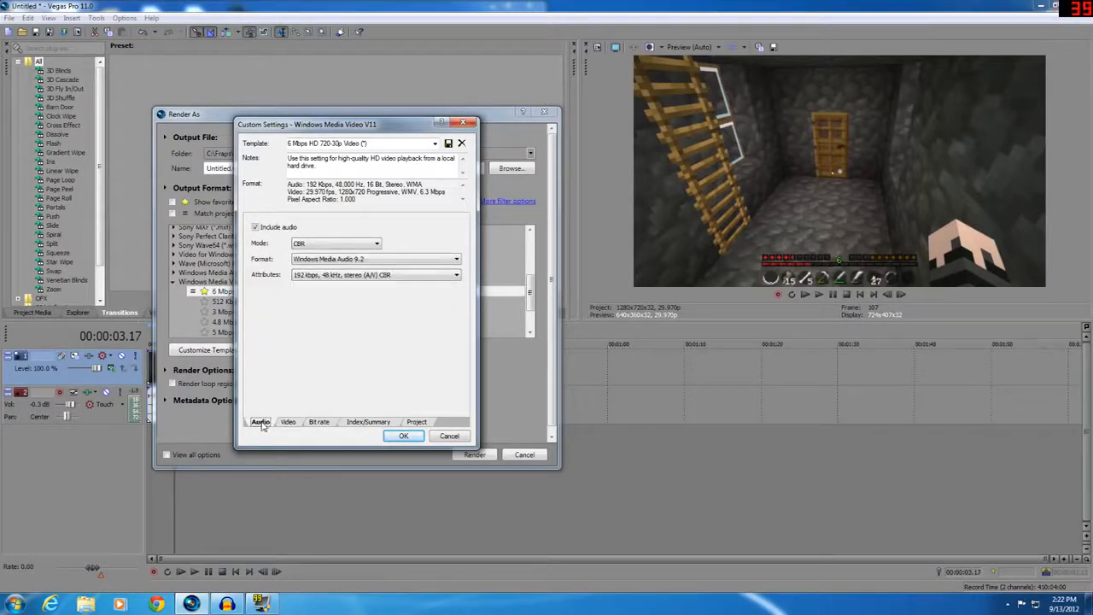
Confirm the custom template settings and render the project as Untitled4.wmv
{"action": "left_click", "coordinate": [406, 436]}
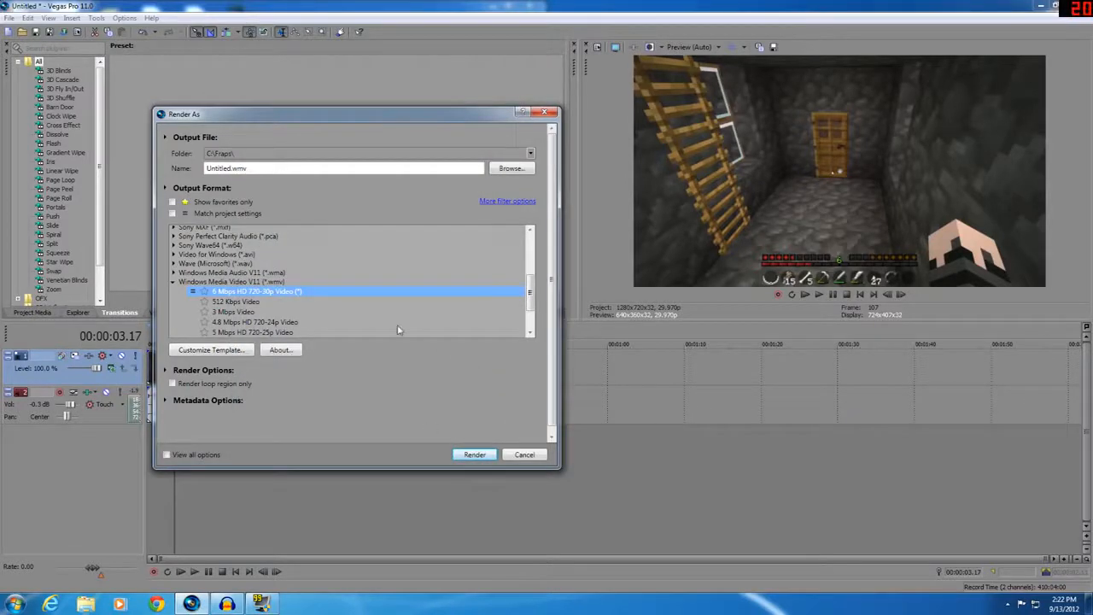
{"action": "left_click", "coordinate": [226, 169]}
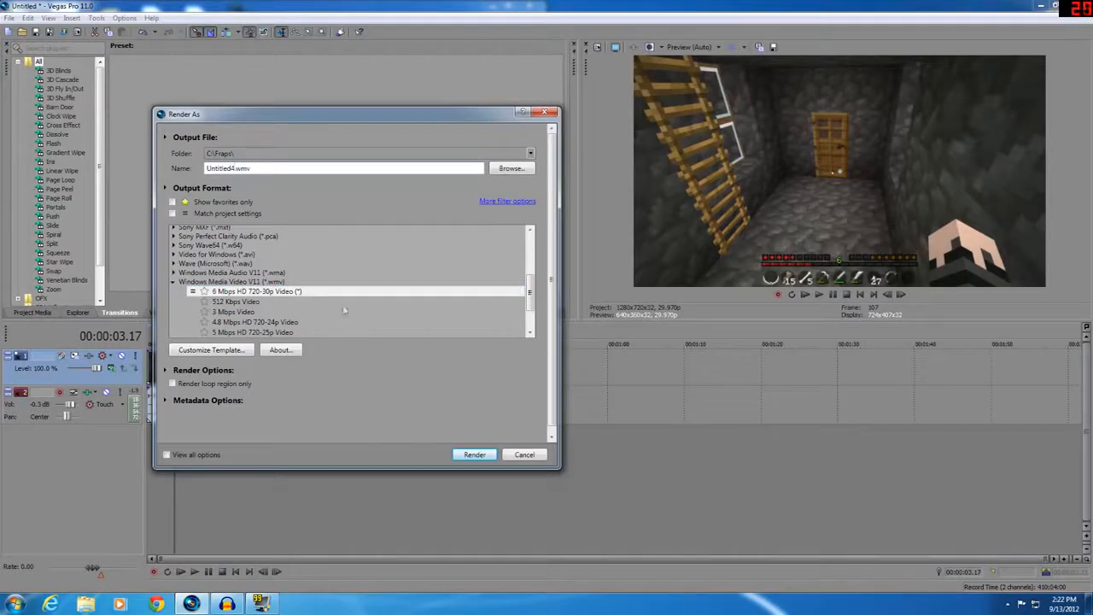
{"action": "left_click", "coordinate": [484, 455]}
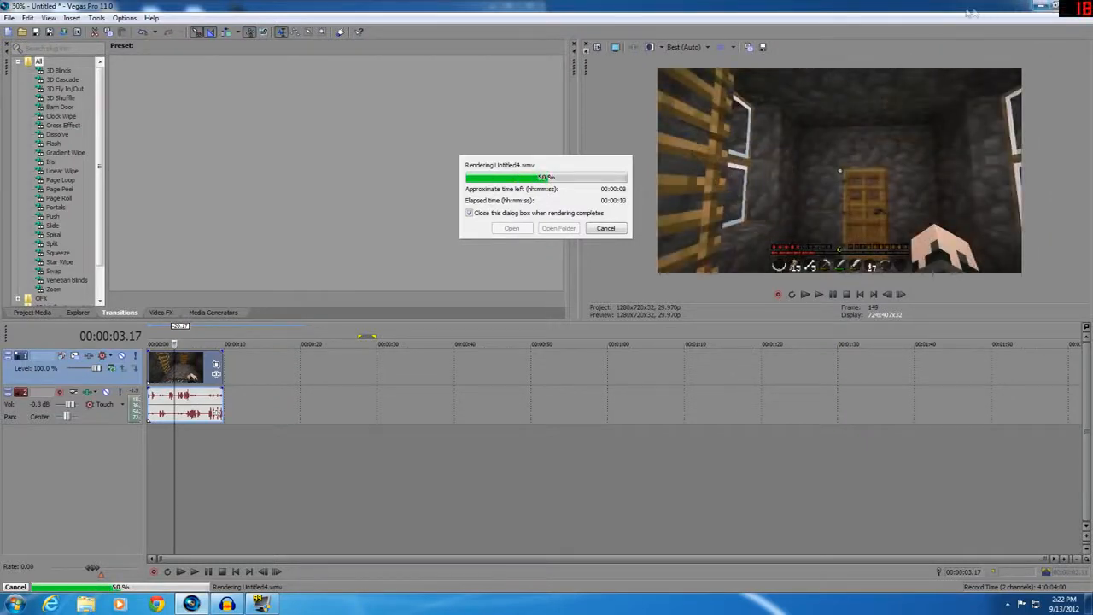
Minimize Vegas Pro, open the Fraps movies settings window and reposition it on the desktop
{"action": "left_click", "coordinate": [1042, 7]}
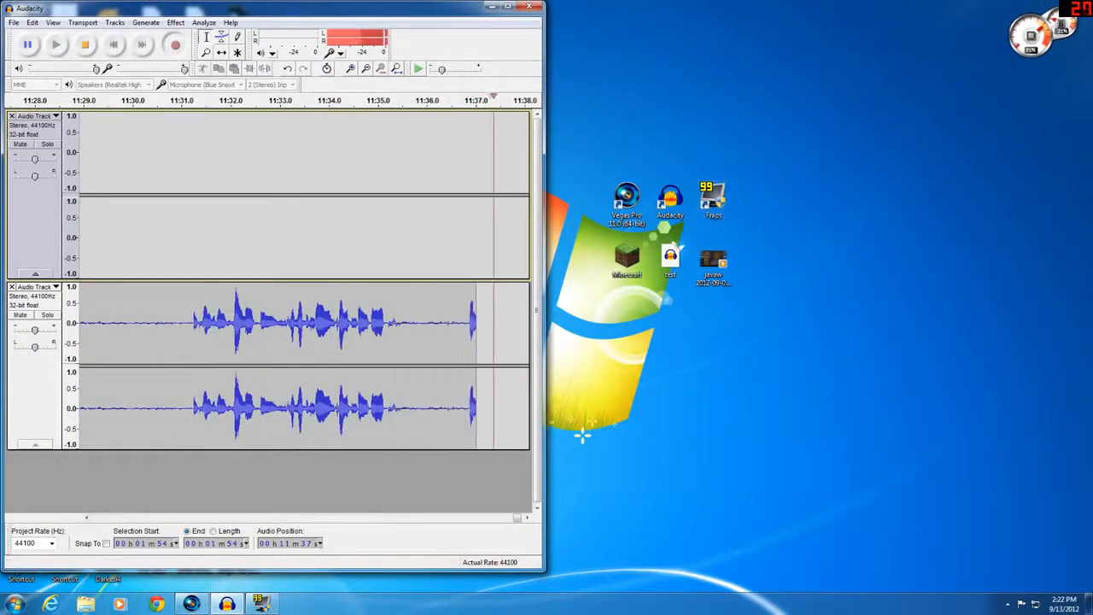
{"action": "left_click", "coordinate": [262, 602]}
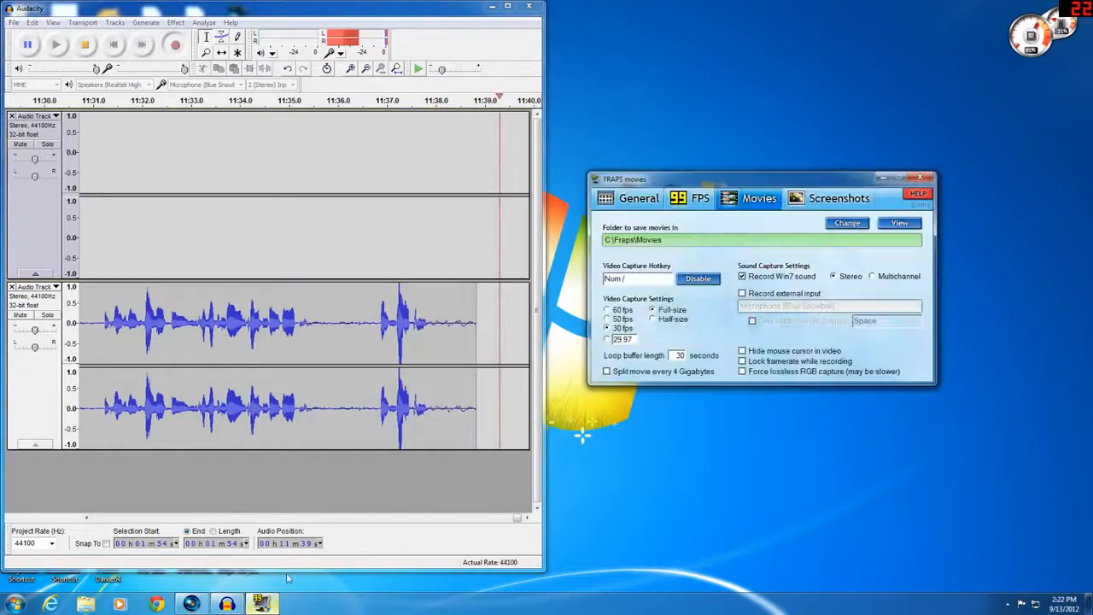
{"action": "left_click_drag", "start_coordinate": [733, 181], "coordinate": [754, 352]}
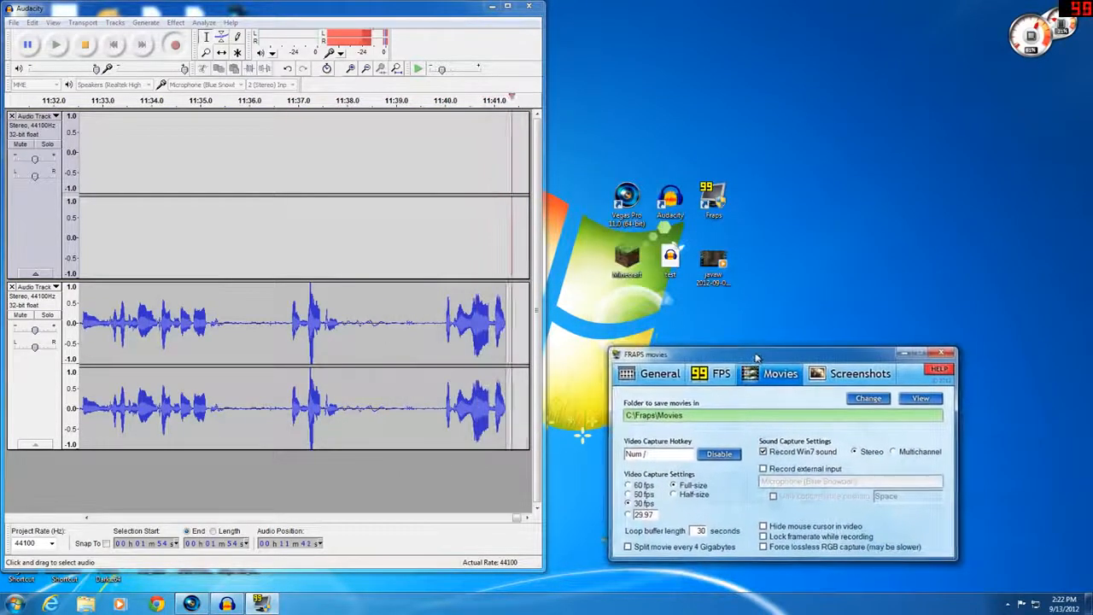
Launch Minecraft from the desktop, allow it past the security warning, and reposition the launcher window
{"action": "double_click", "coordinate": [626, 258]}
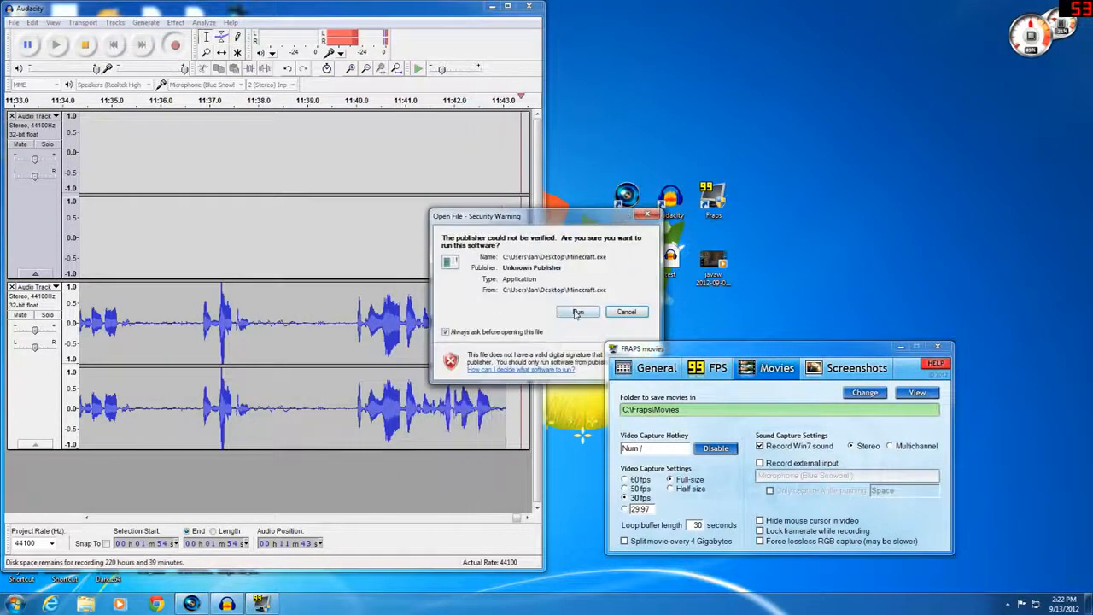
{"action": "left_click", "coordinate": [578, 311]}
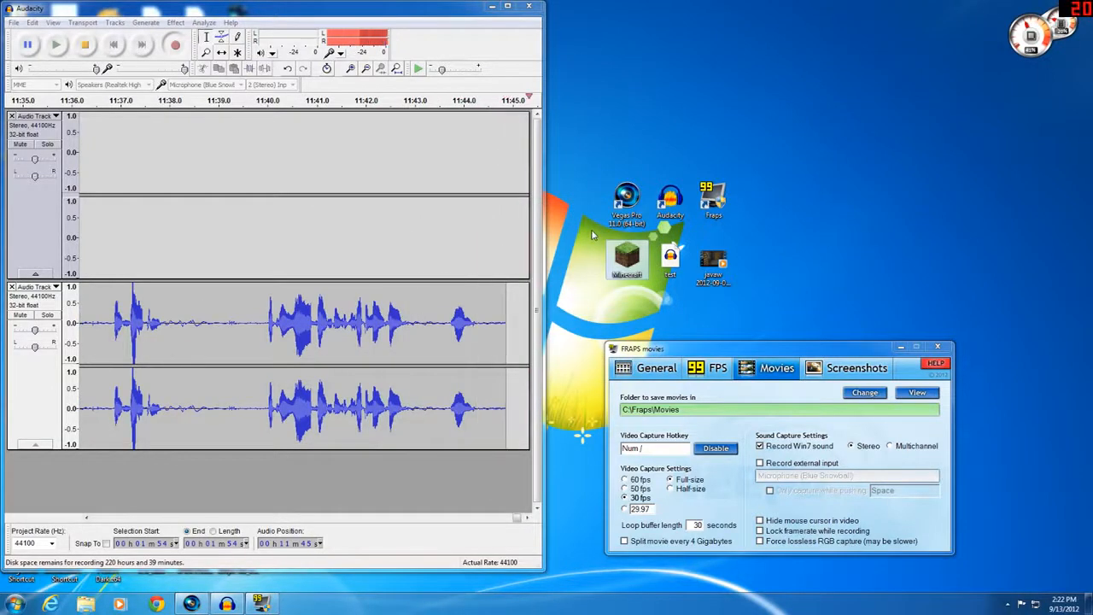
{"action": "left_click_drag", "start_coordinate": [553, 168], "coordinate": [556, 107]}
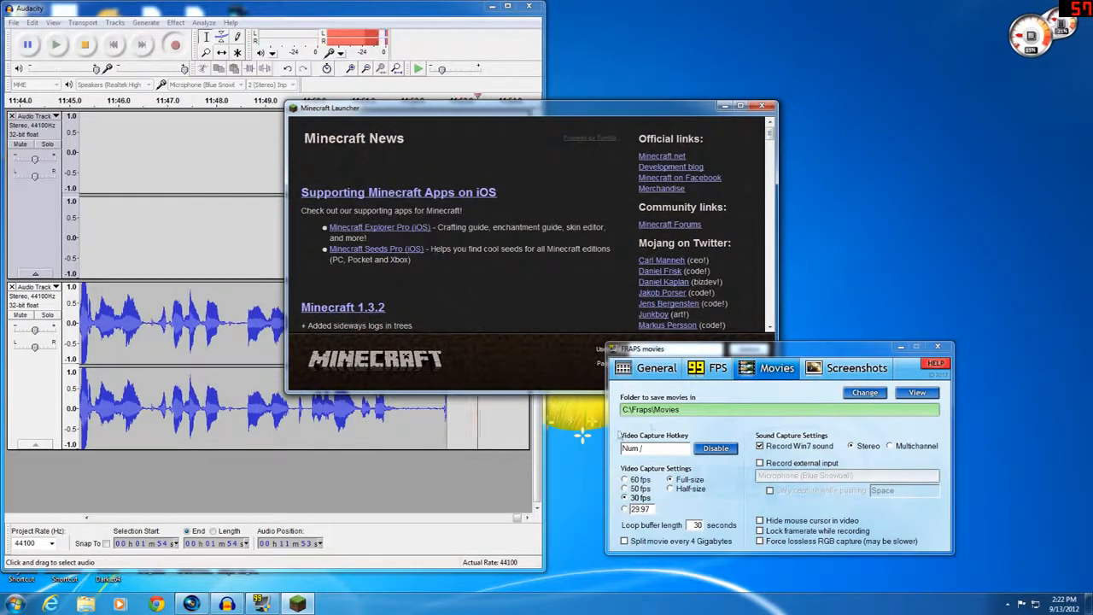
Review the Fraps FPS and Movies pages, then close Fraps and the Minecraft launcher
{"action": "left_click", "coordinate": [718, 368]}
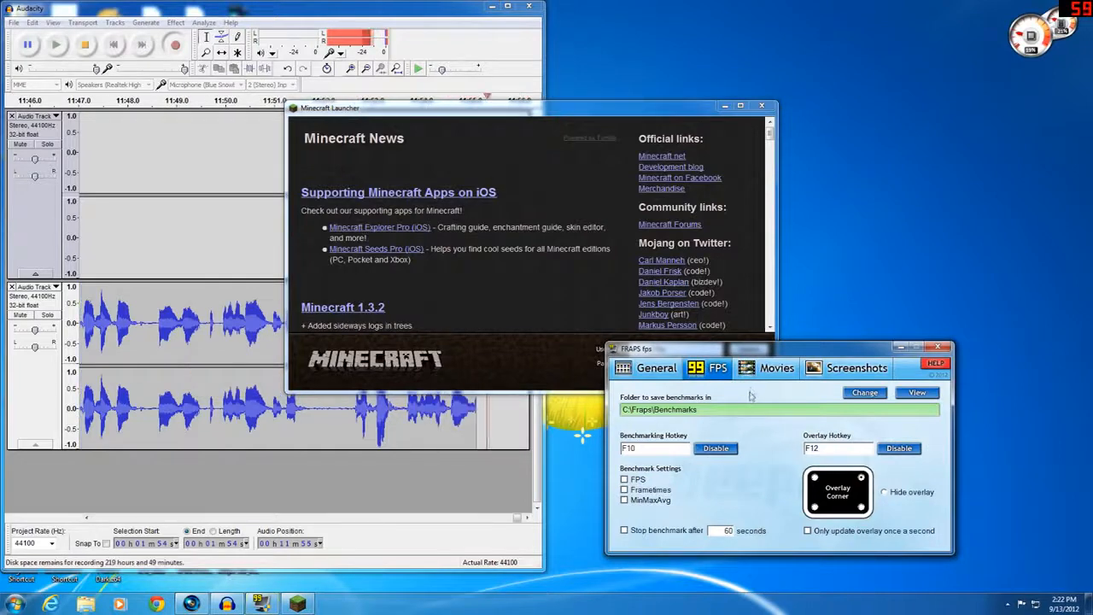
{"action": "left_click", "coordinate": [773, 367]}
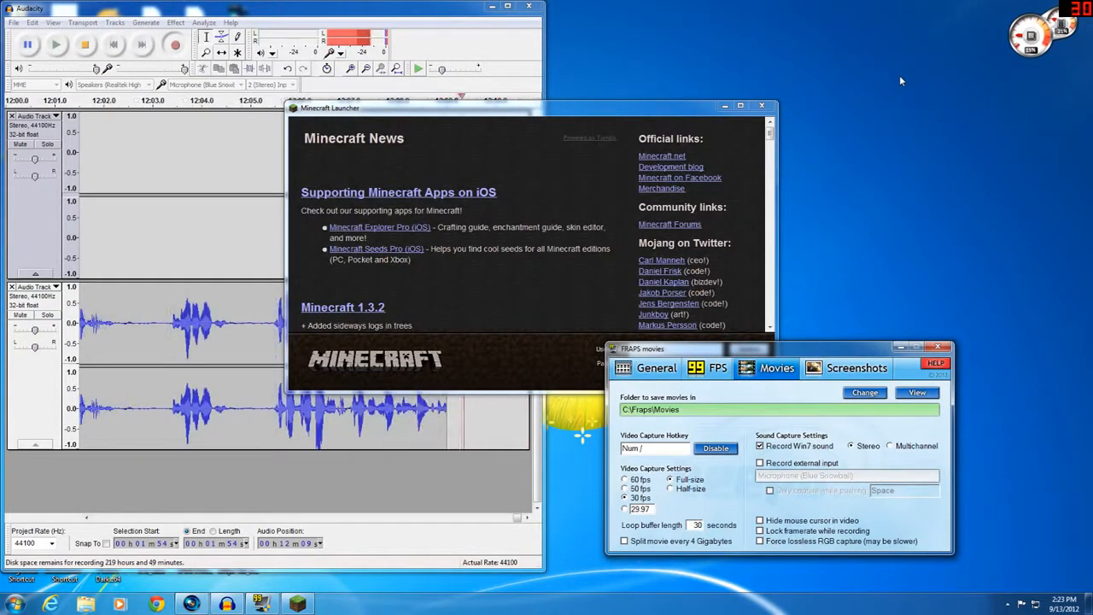
{"action": "left_click", "coordinate": [900, 347]}
{"action": "left_click", "coordinate": [760, 106]}
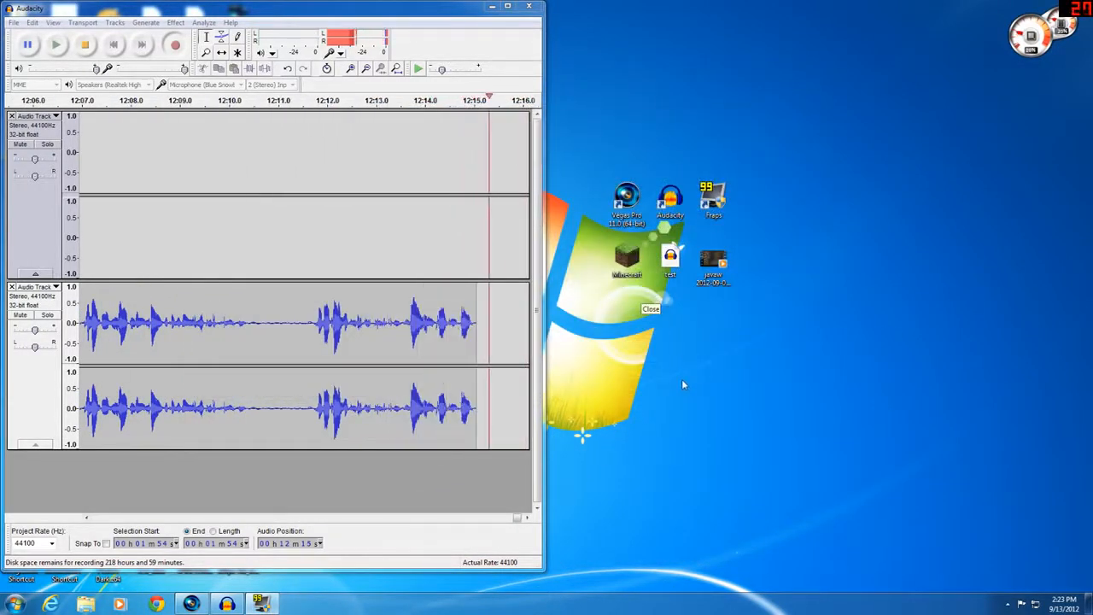